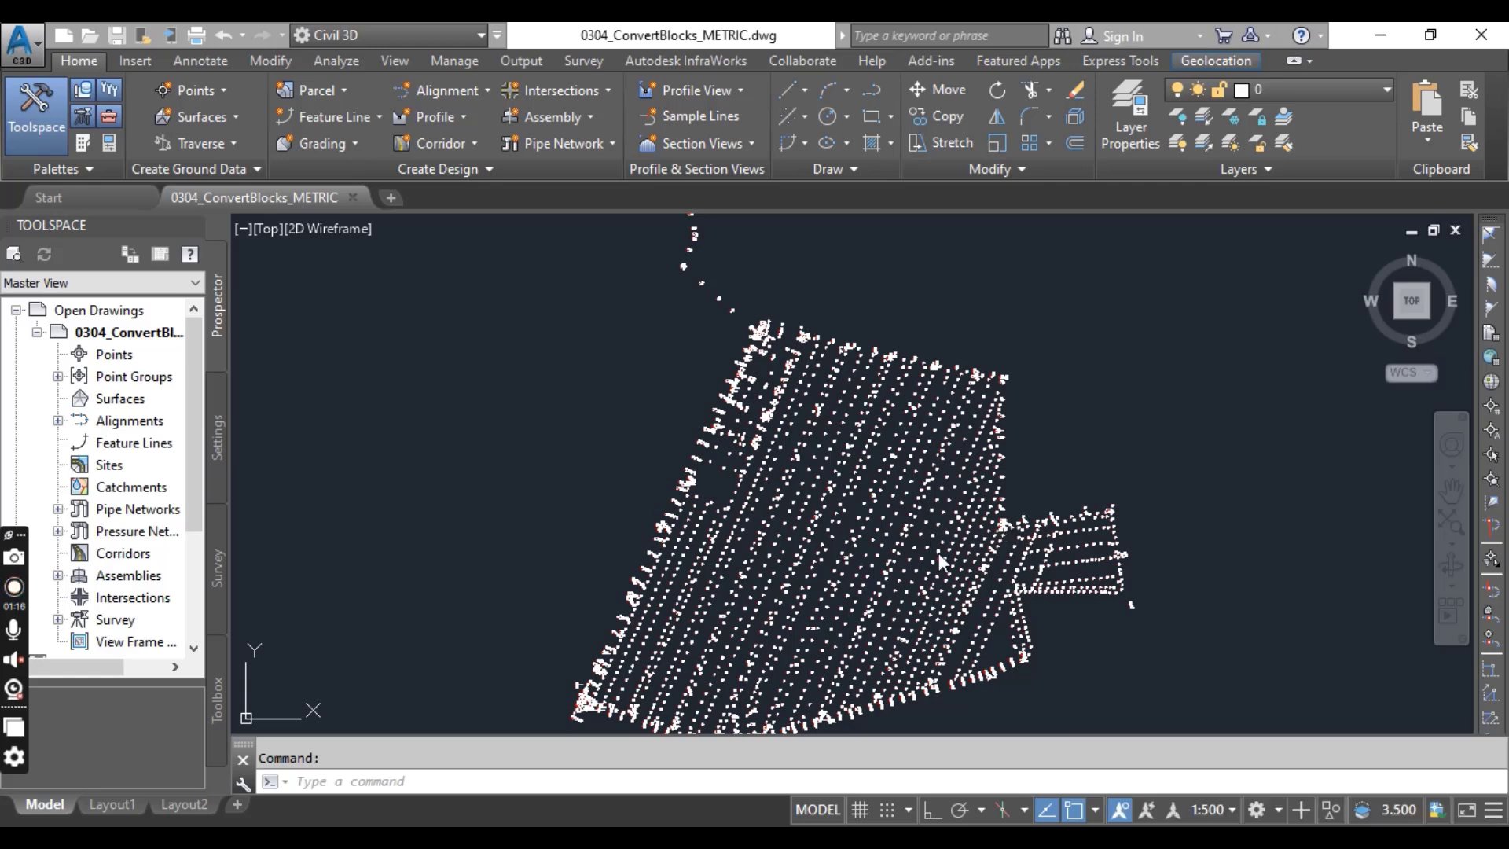
Step: Start a new data extraction from the Insert tab and save it as cogo.dxe in Downloads
scroll(926, 548, "up", 2)
scroll(926, 548, "down", 2)
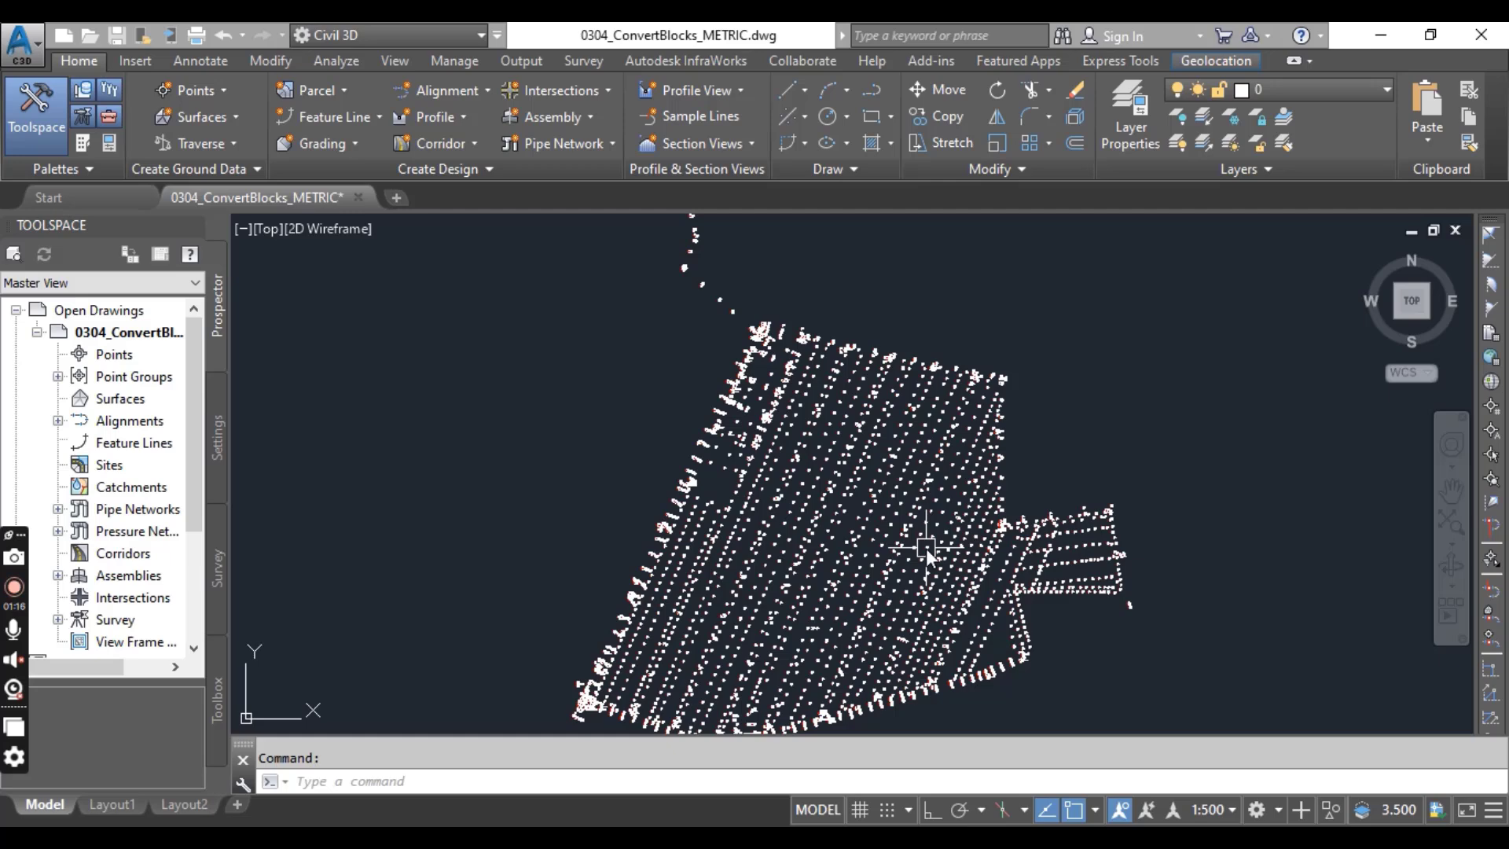
scroll(926, 549, "up", 5)
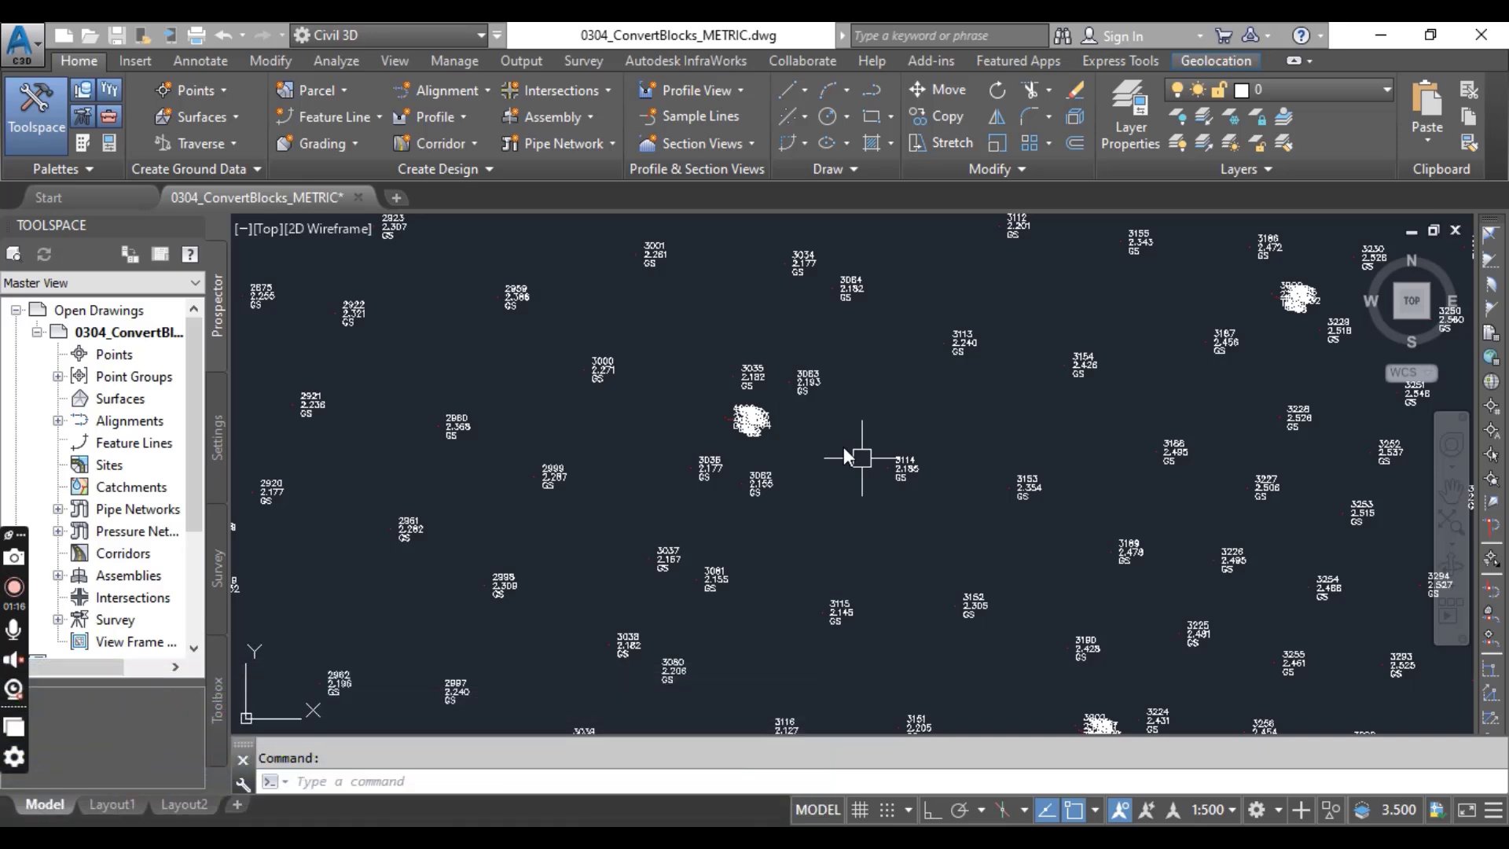
scroll(862, 458, "down", 5)
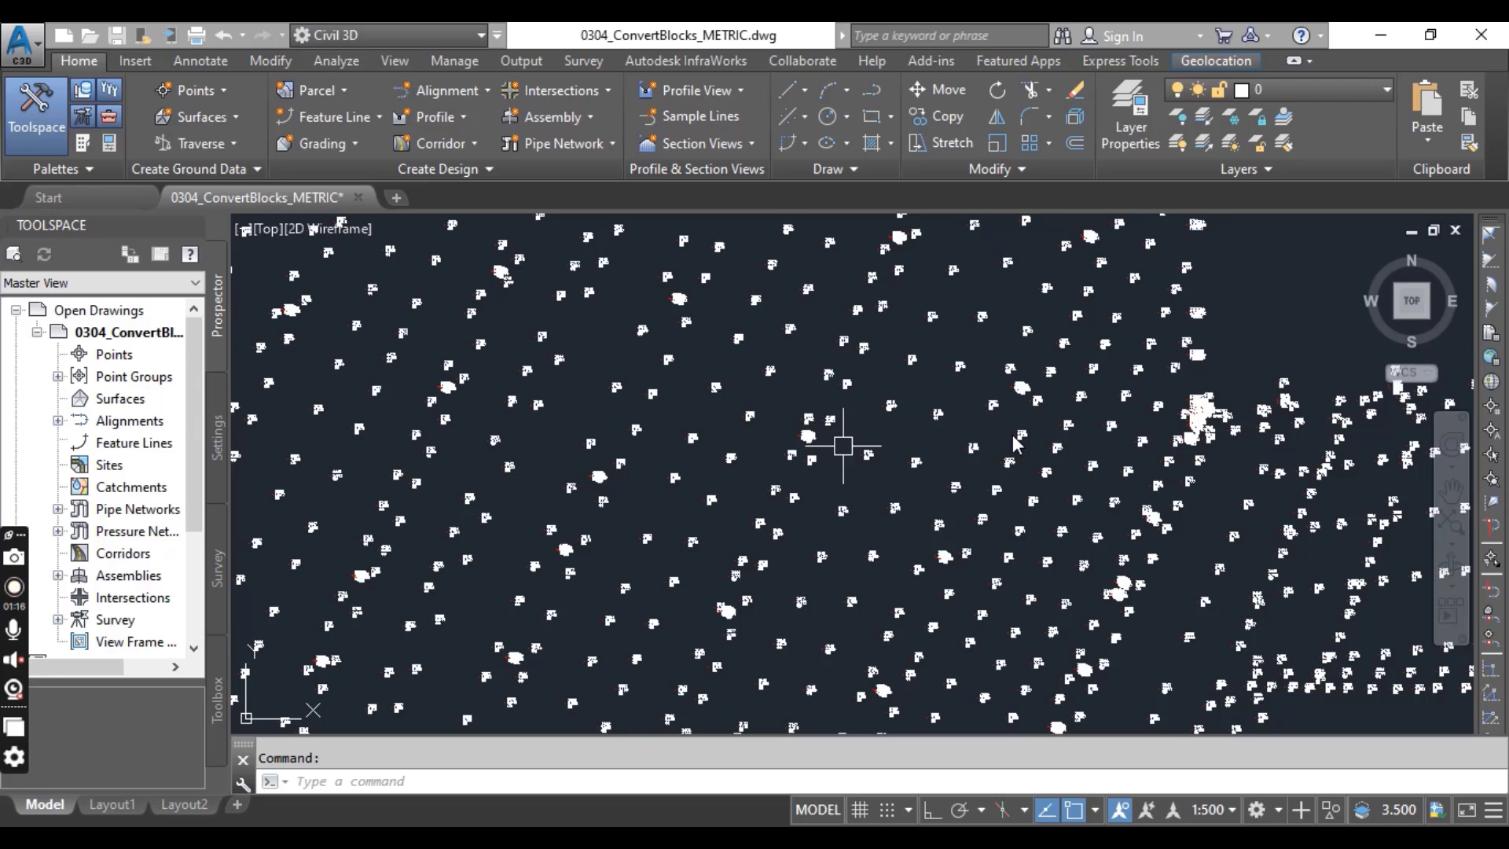
scroll(1013, 437, "down", 4)
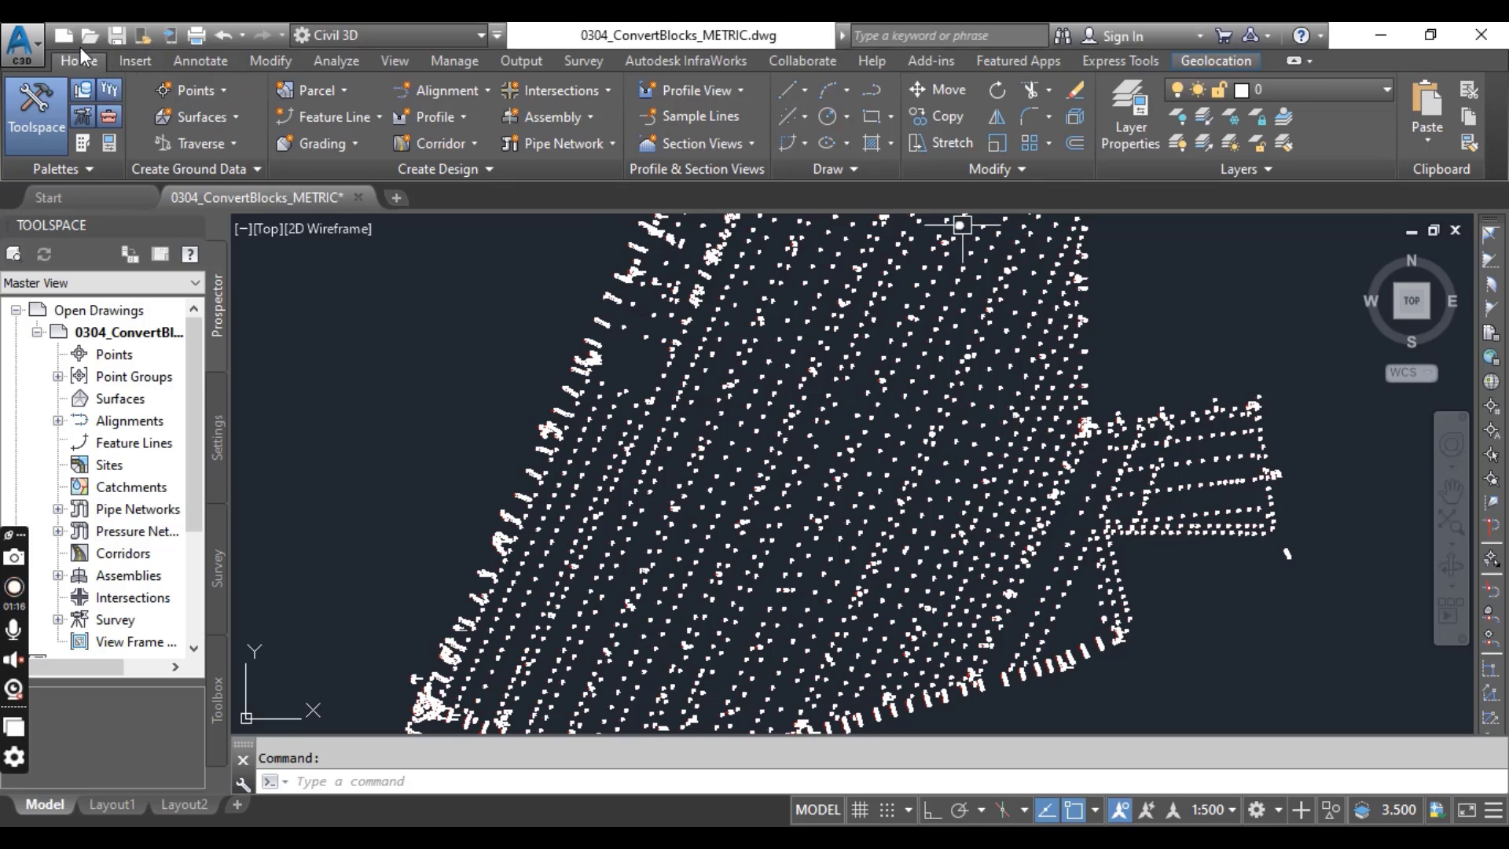
left_click(135, 61)
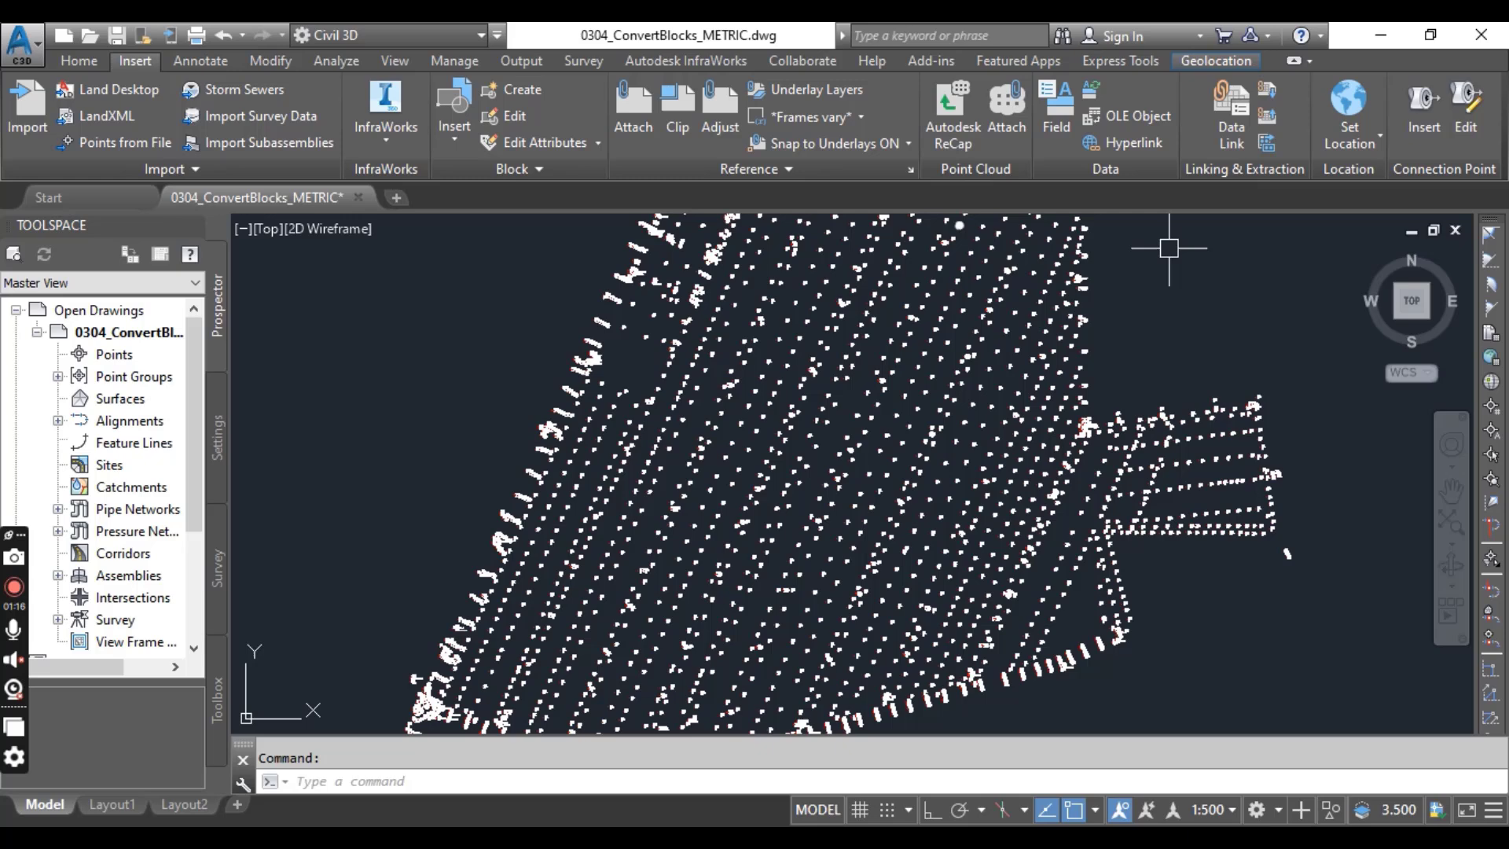
left_click(1266, 142)
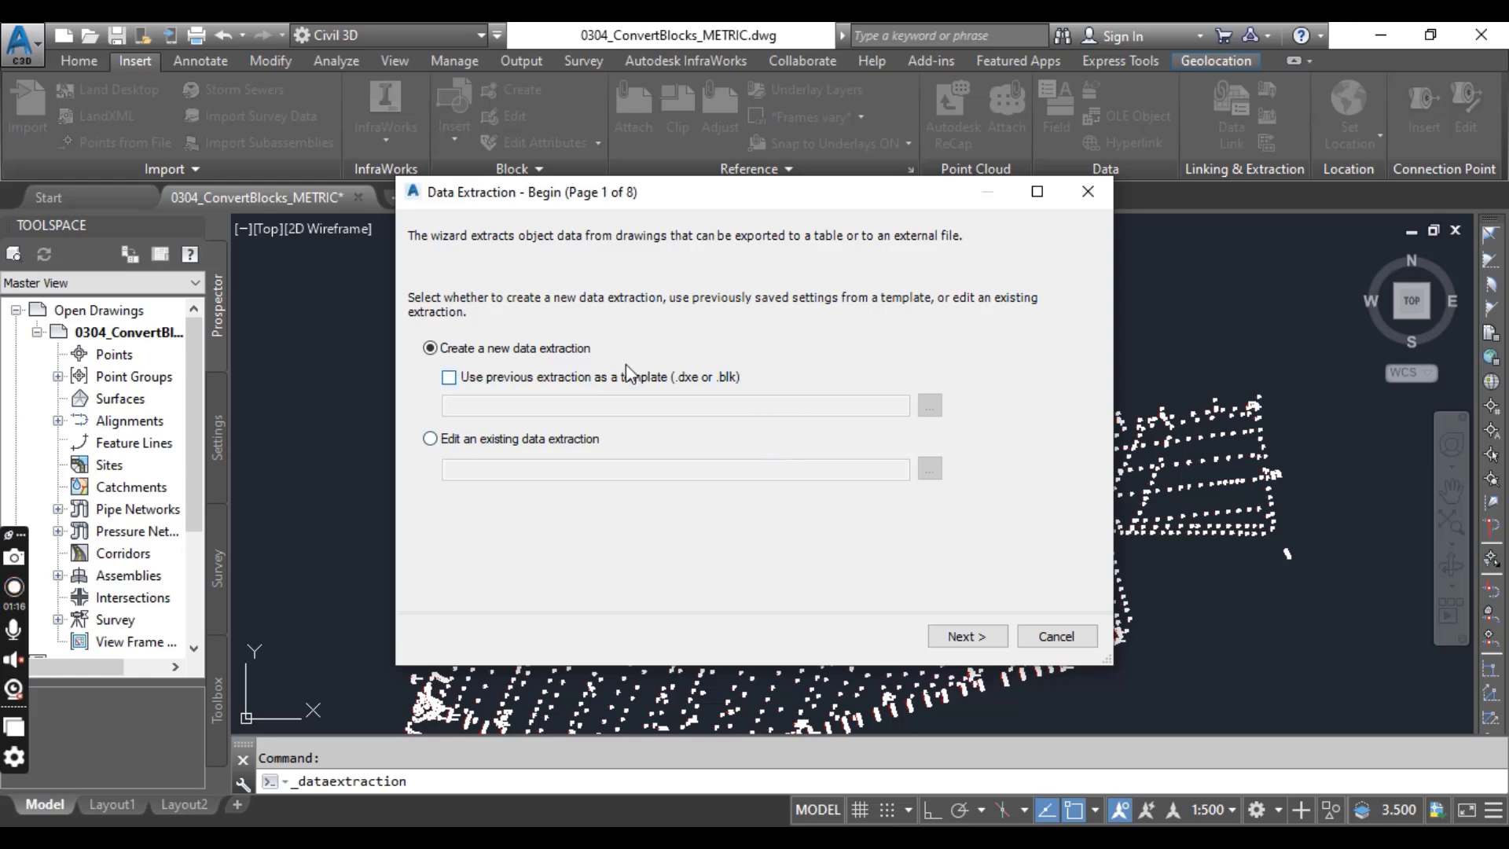
left_click(960, 638)
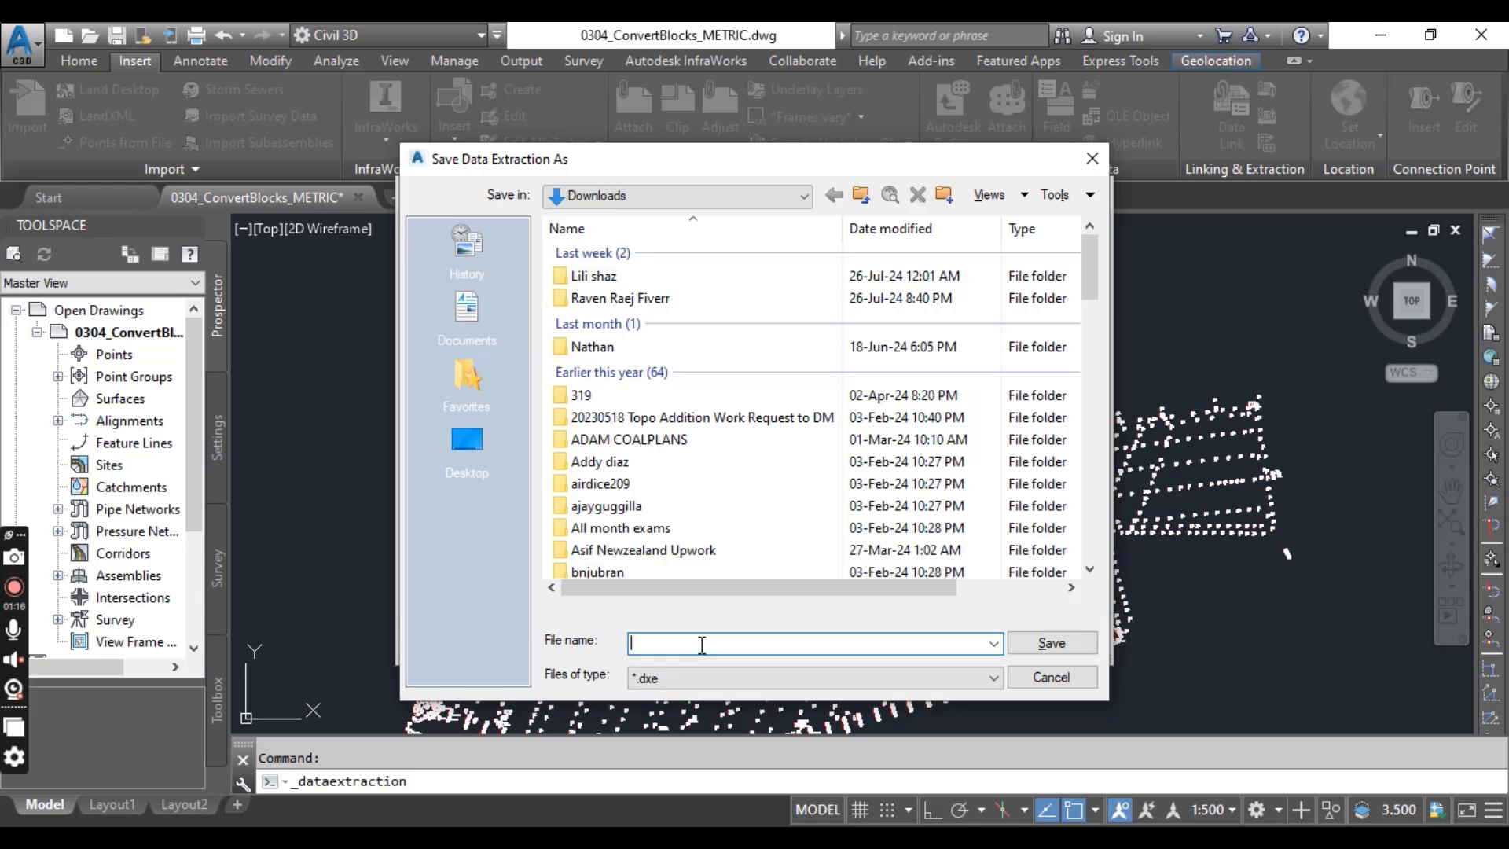
type("cogo")
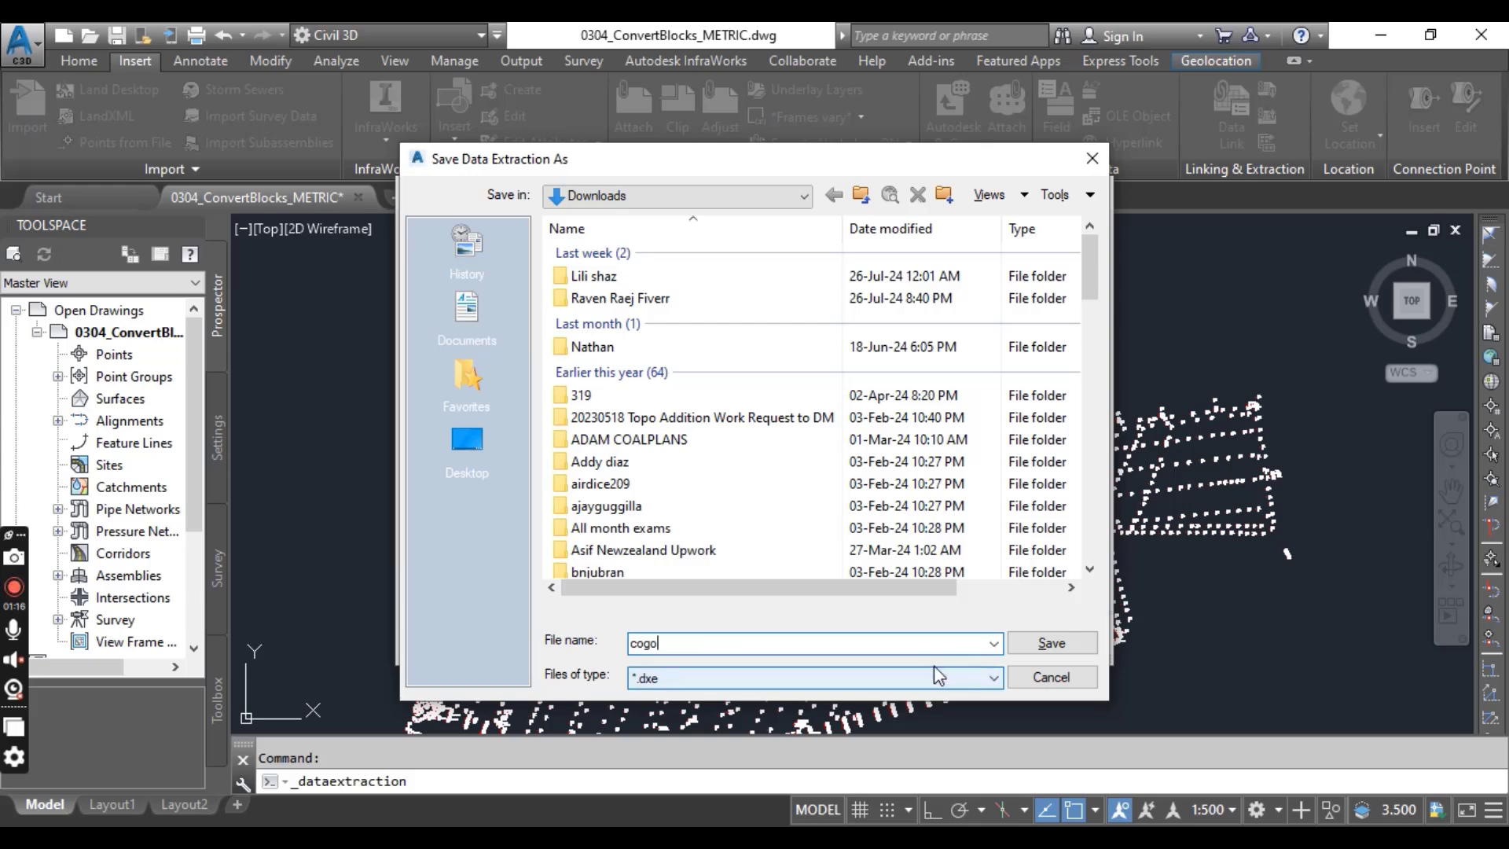
left_click(1073, 643)
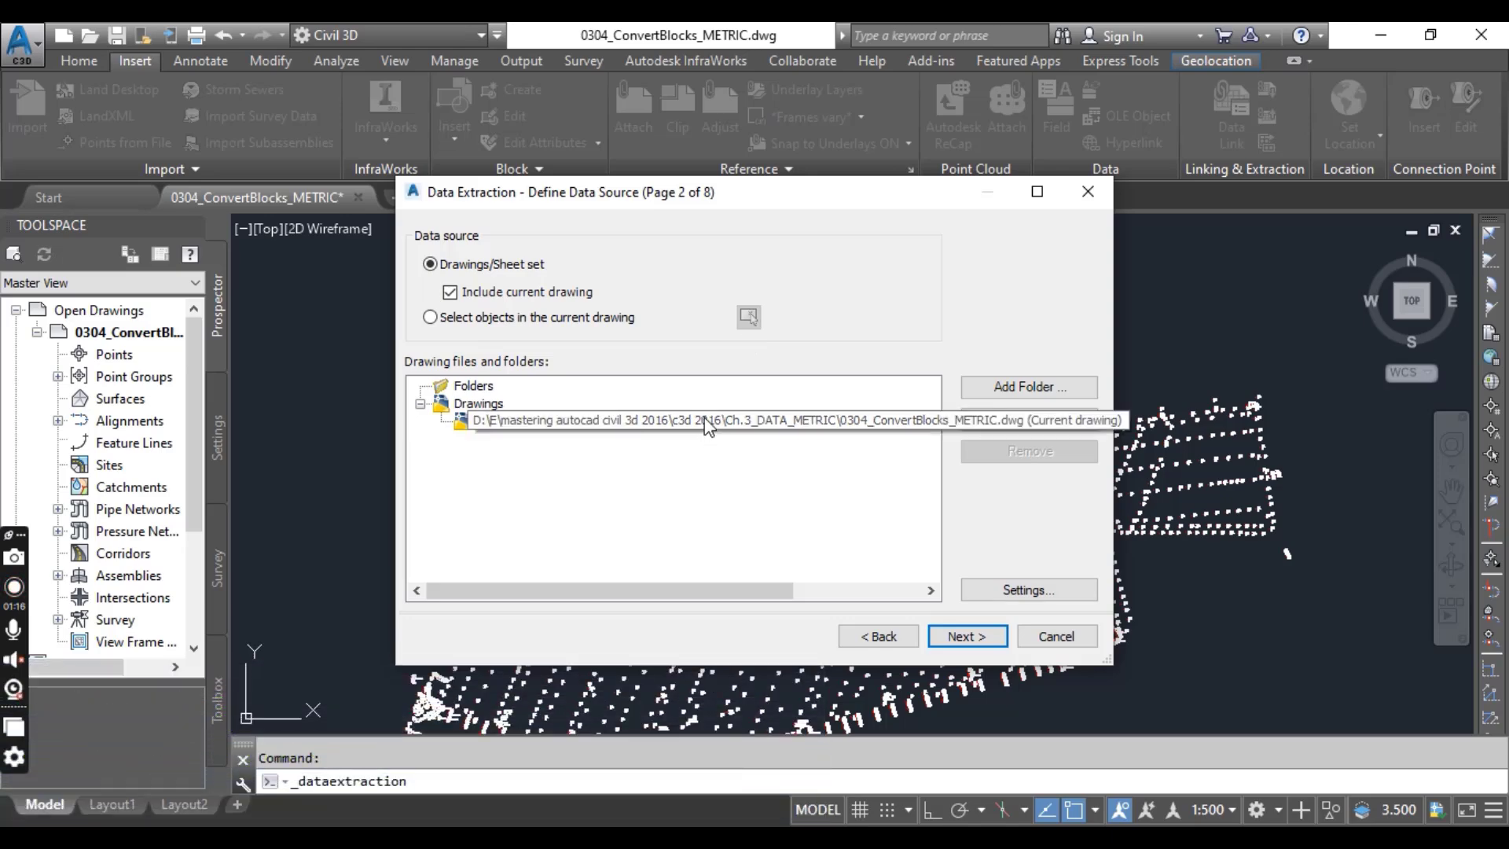
Step: Use a window selection of all 3389 points in the current drawing as the extraction source
left_click(458, 320)
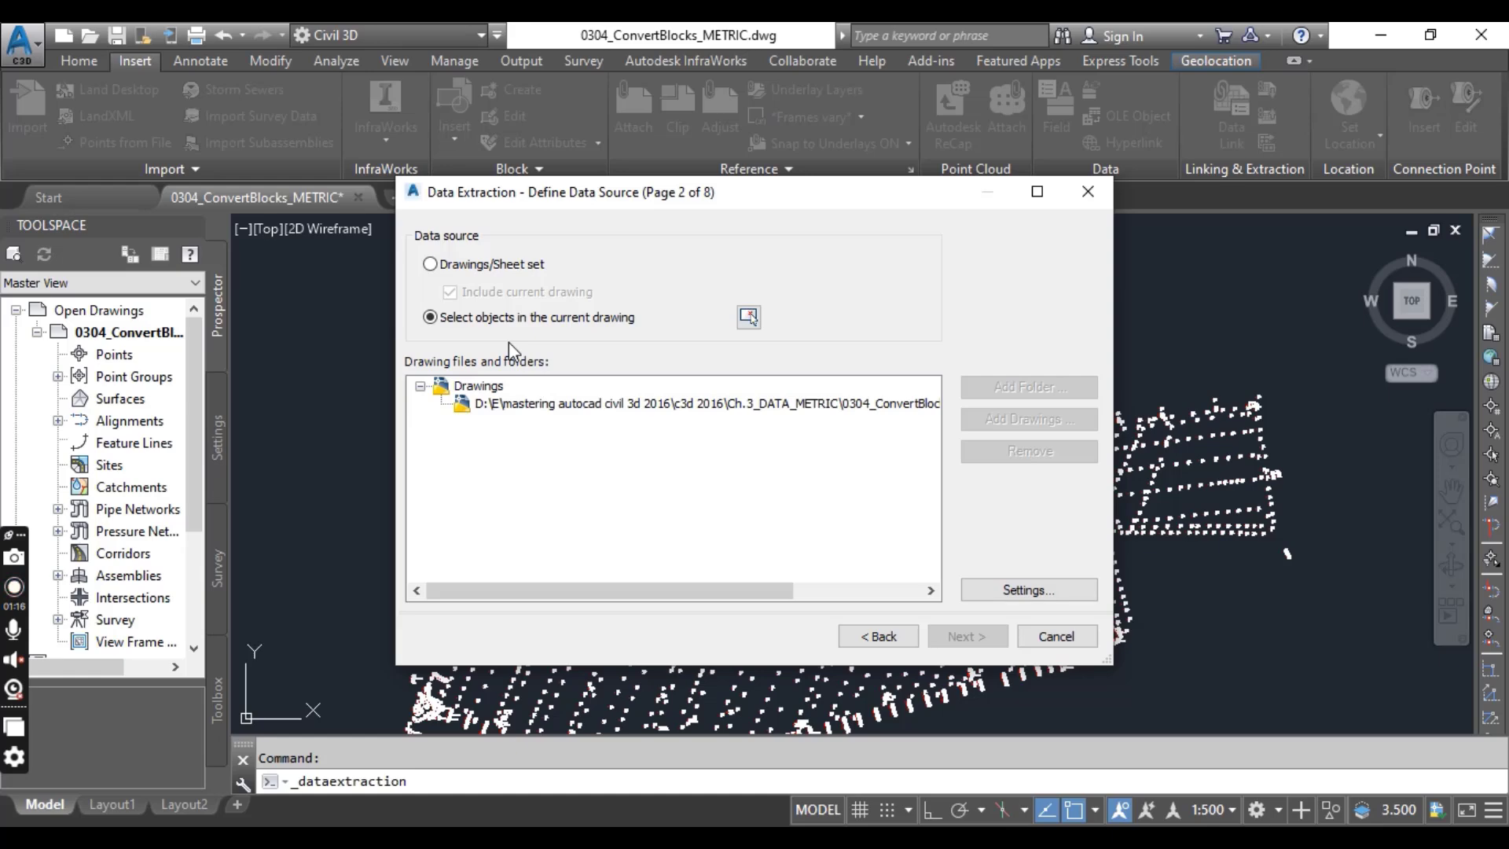
left_click(749, 317)
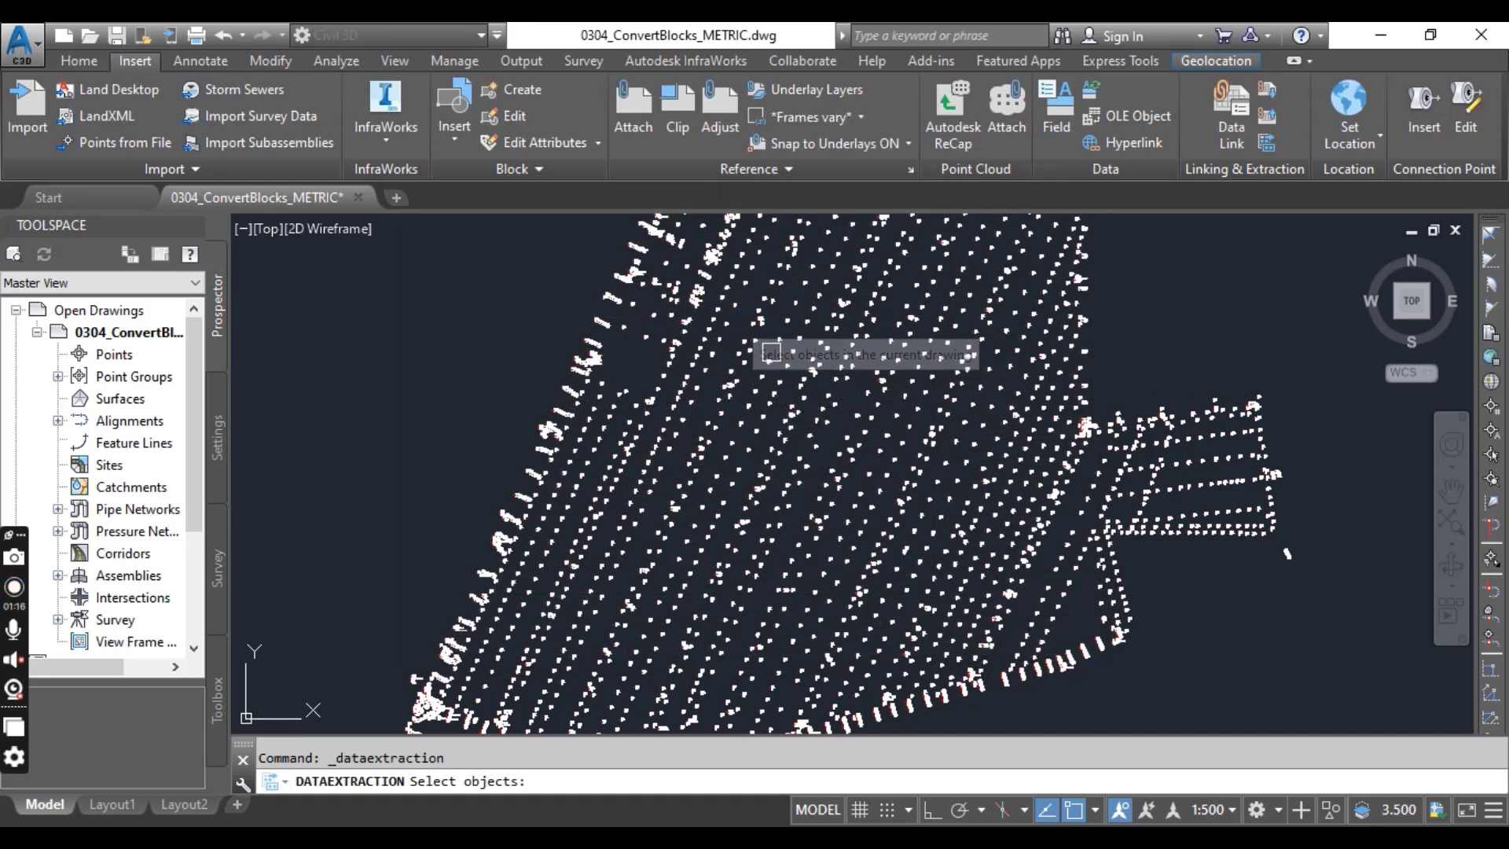
scroll(778, 377, "down", 5)
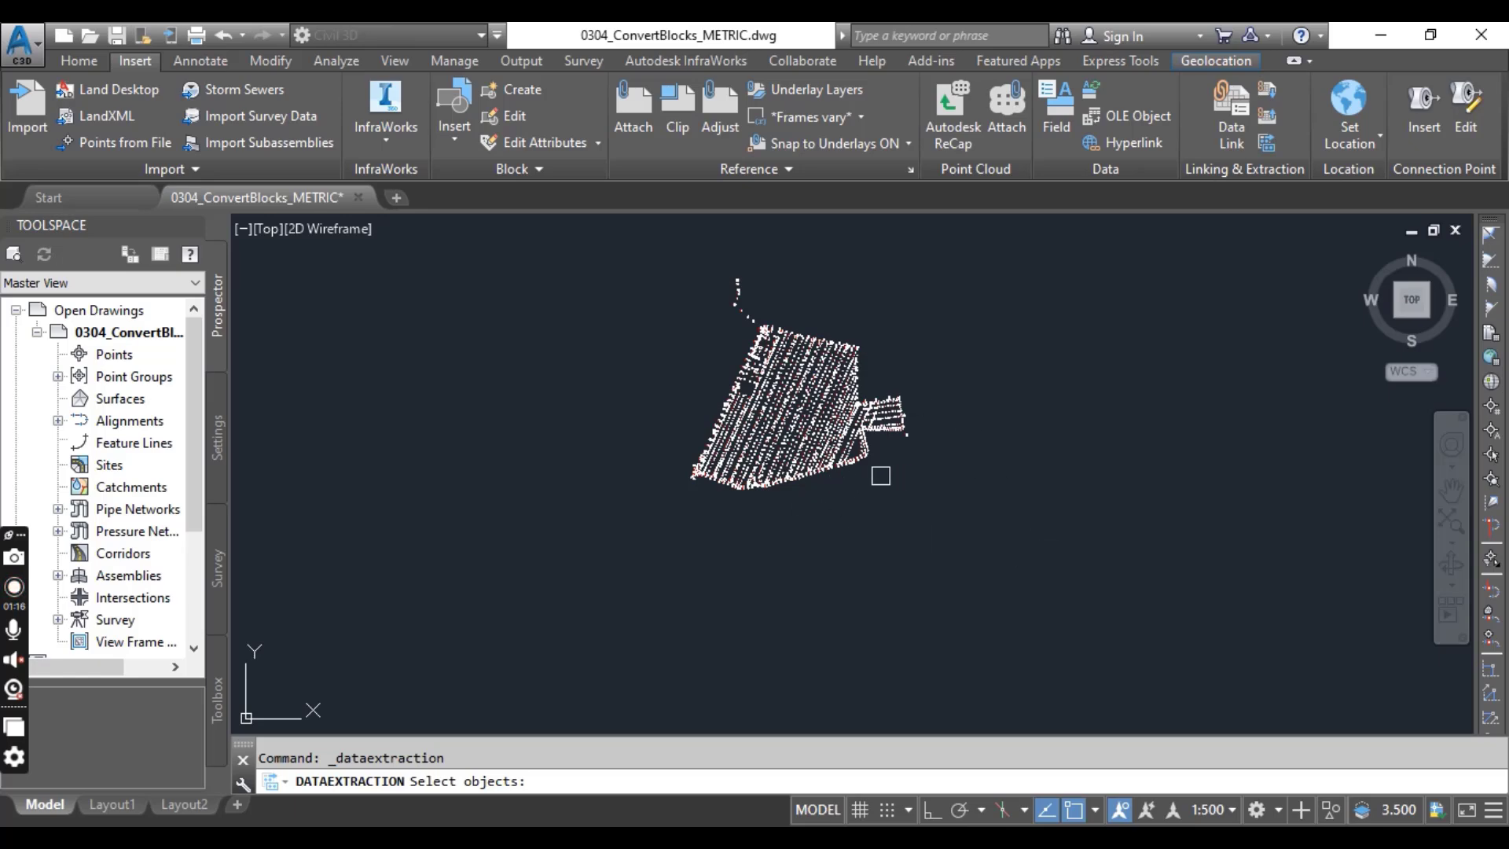
left_click(957, 239)
left_click(618, 621)
key("Return")
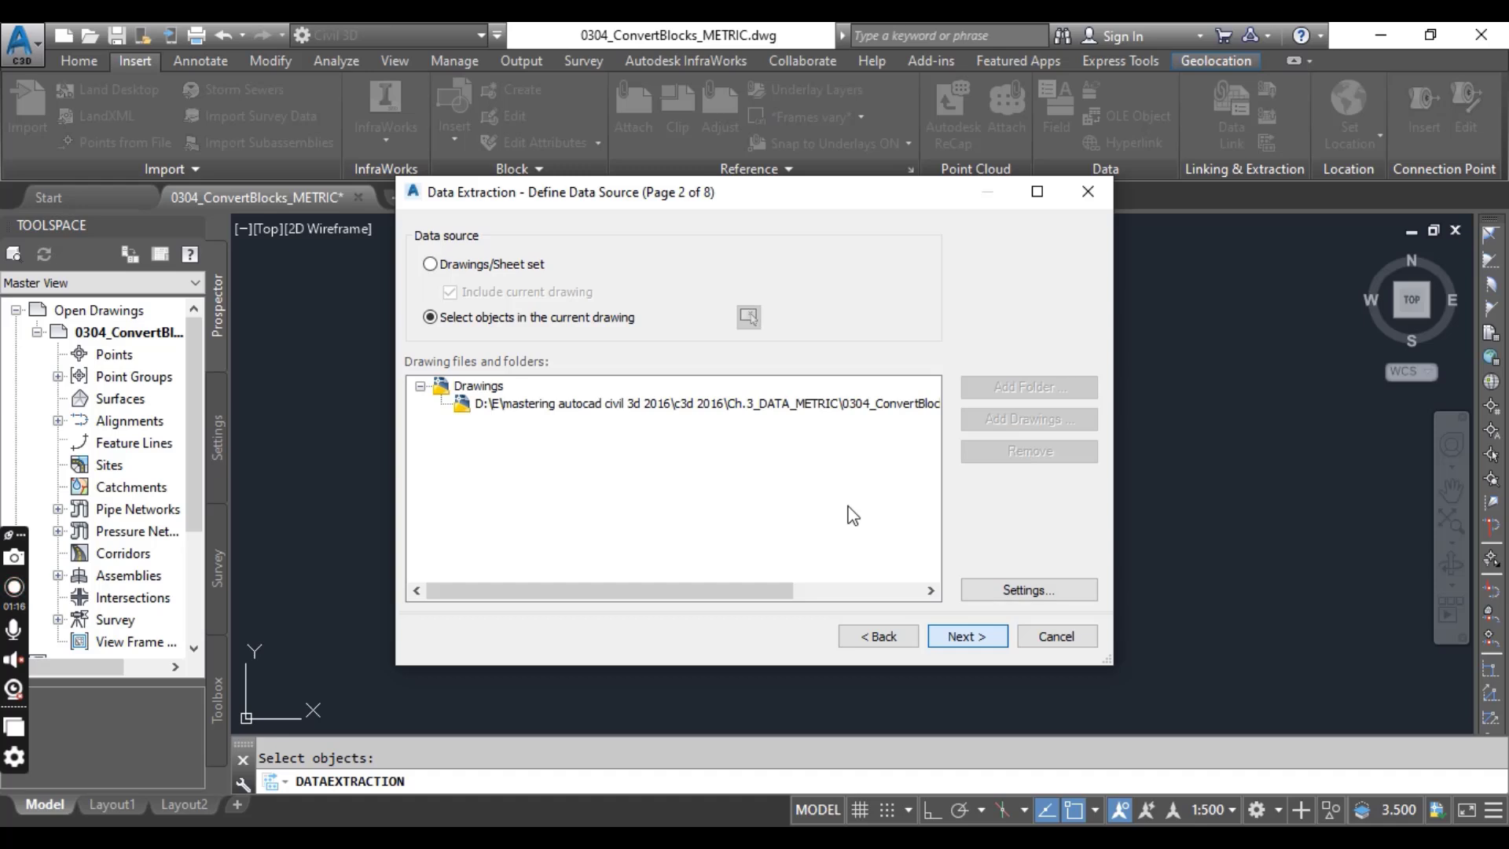
key("Return")
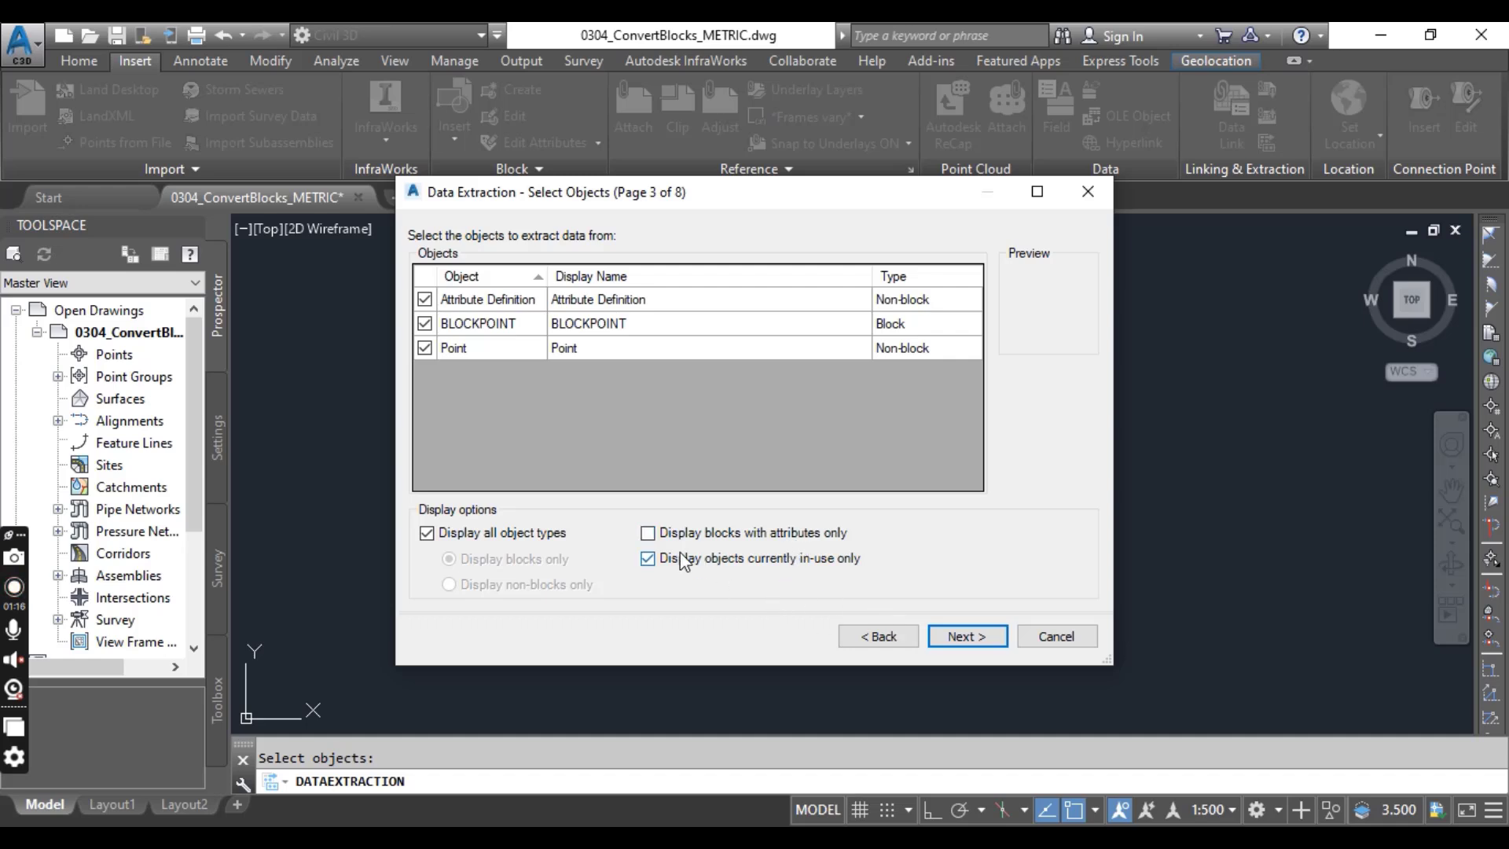
Step: Turn off 'Display objects currently in-use only', keeping Attribute Definition, BLOCKPOINT and Point checked
left_click(649, 559)
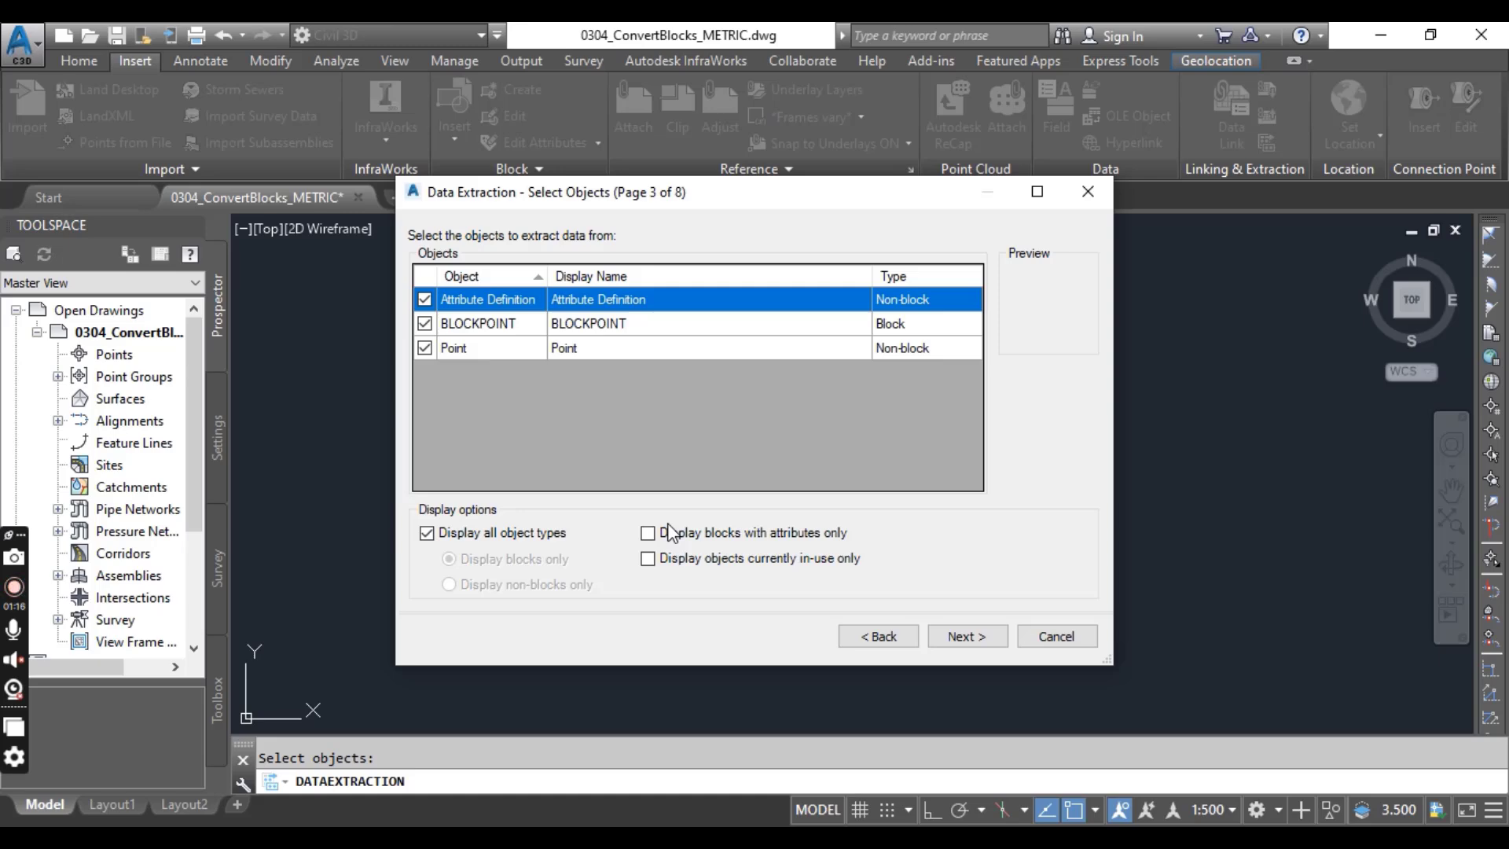
Step: On Select Properties, filter out the 3D Visualization, Drawing, General, Misc and Text categories
left_click(951, 635)
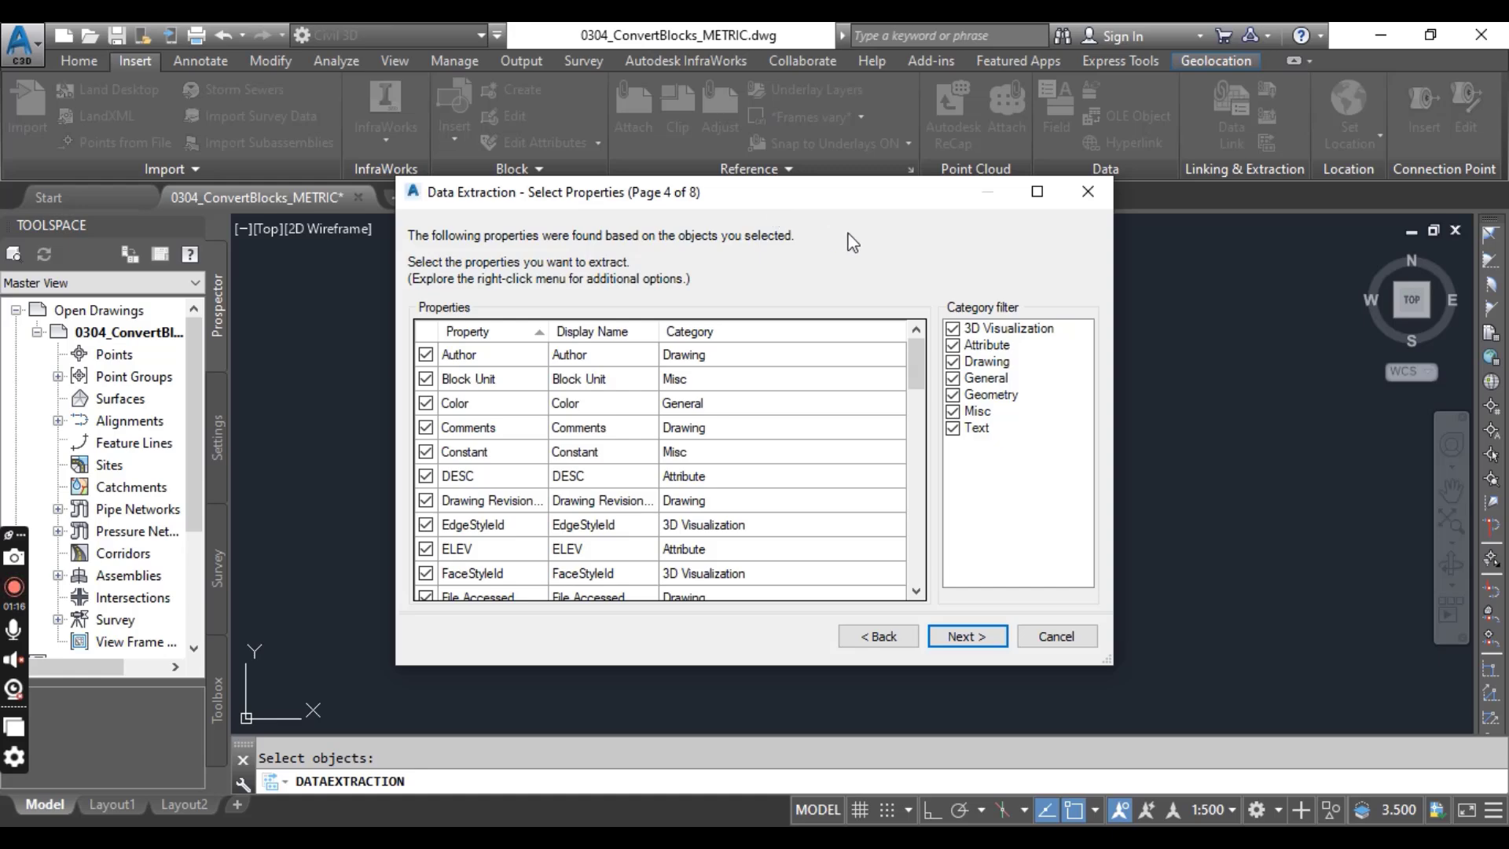
left_click(953, 328)
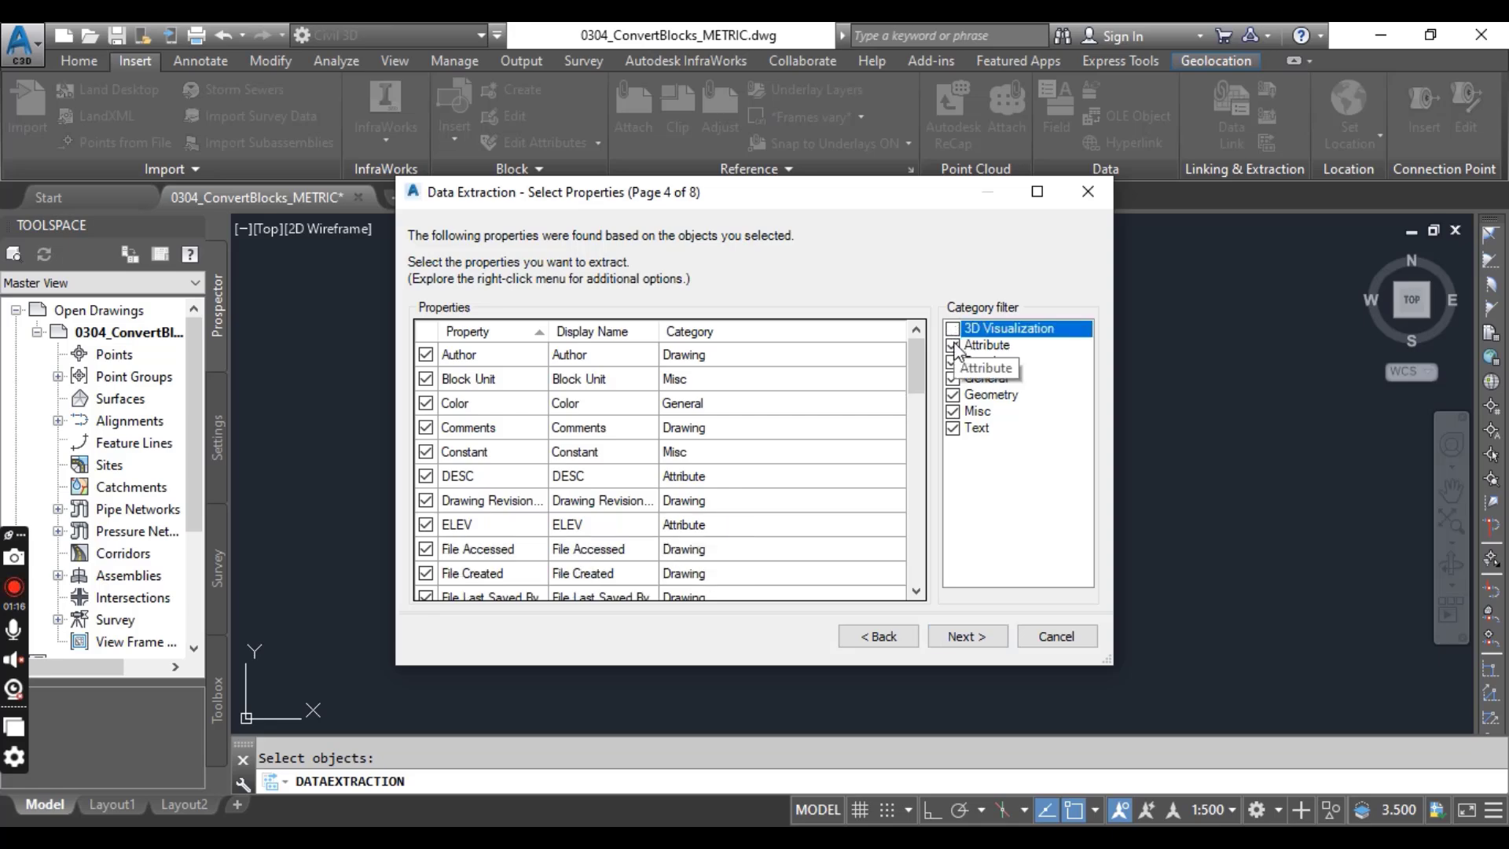
left_click(953, 361)
left_click(953, 378)
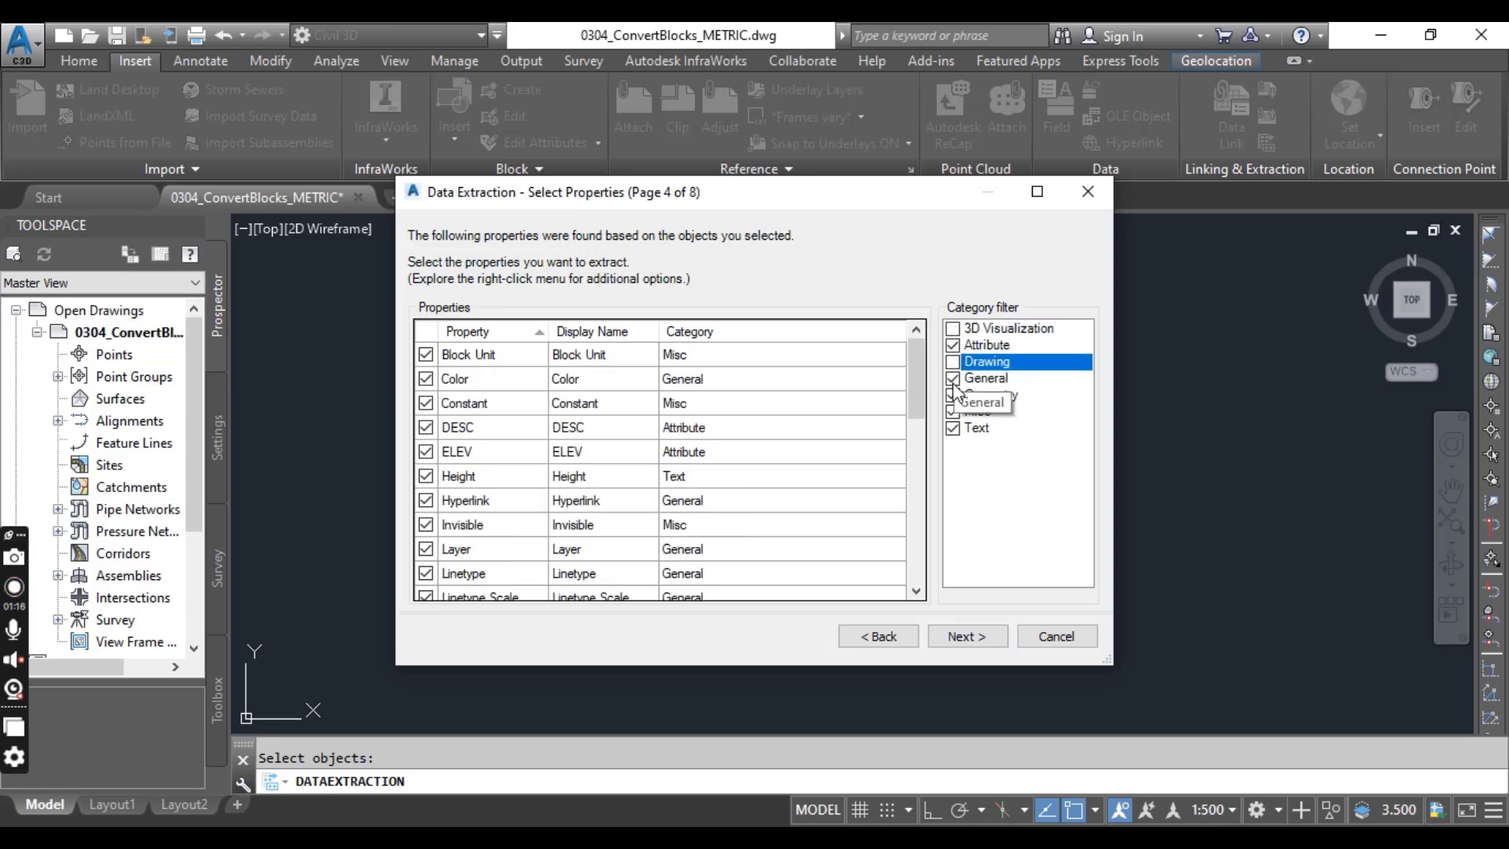
left_click(953, 411)
left_click(953, 429)
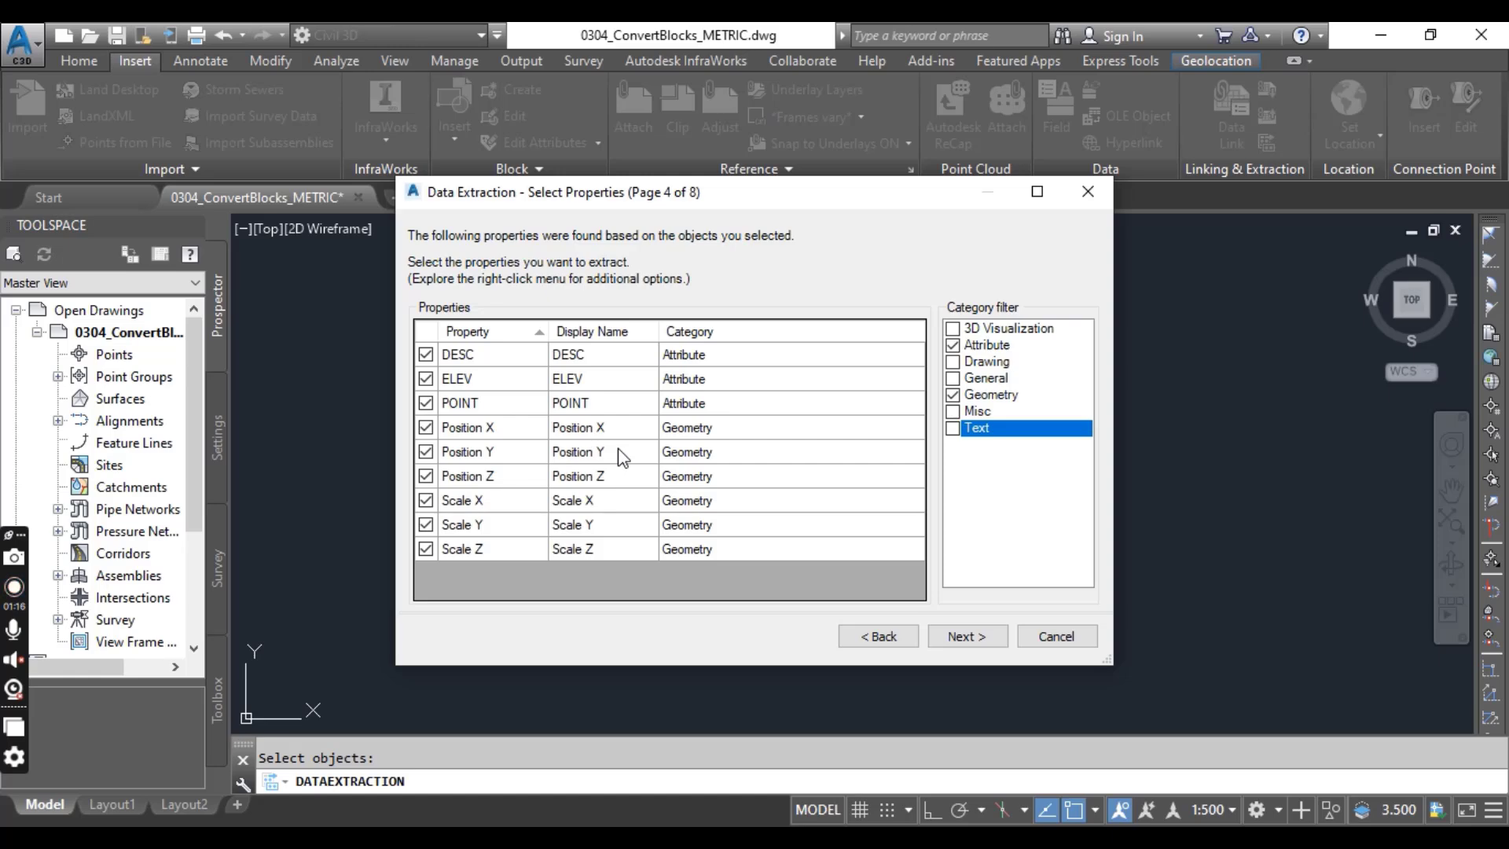
Step: Exclude ELEV and Scale X, Y, Z, keeping DESC, POINT and Position X/Y/Z
left_click(426, 380)
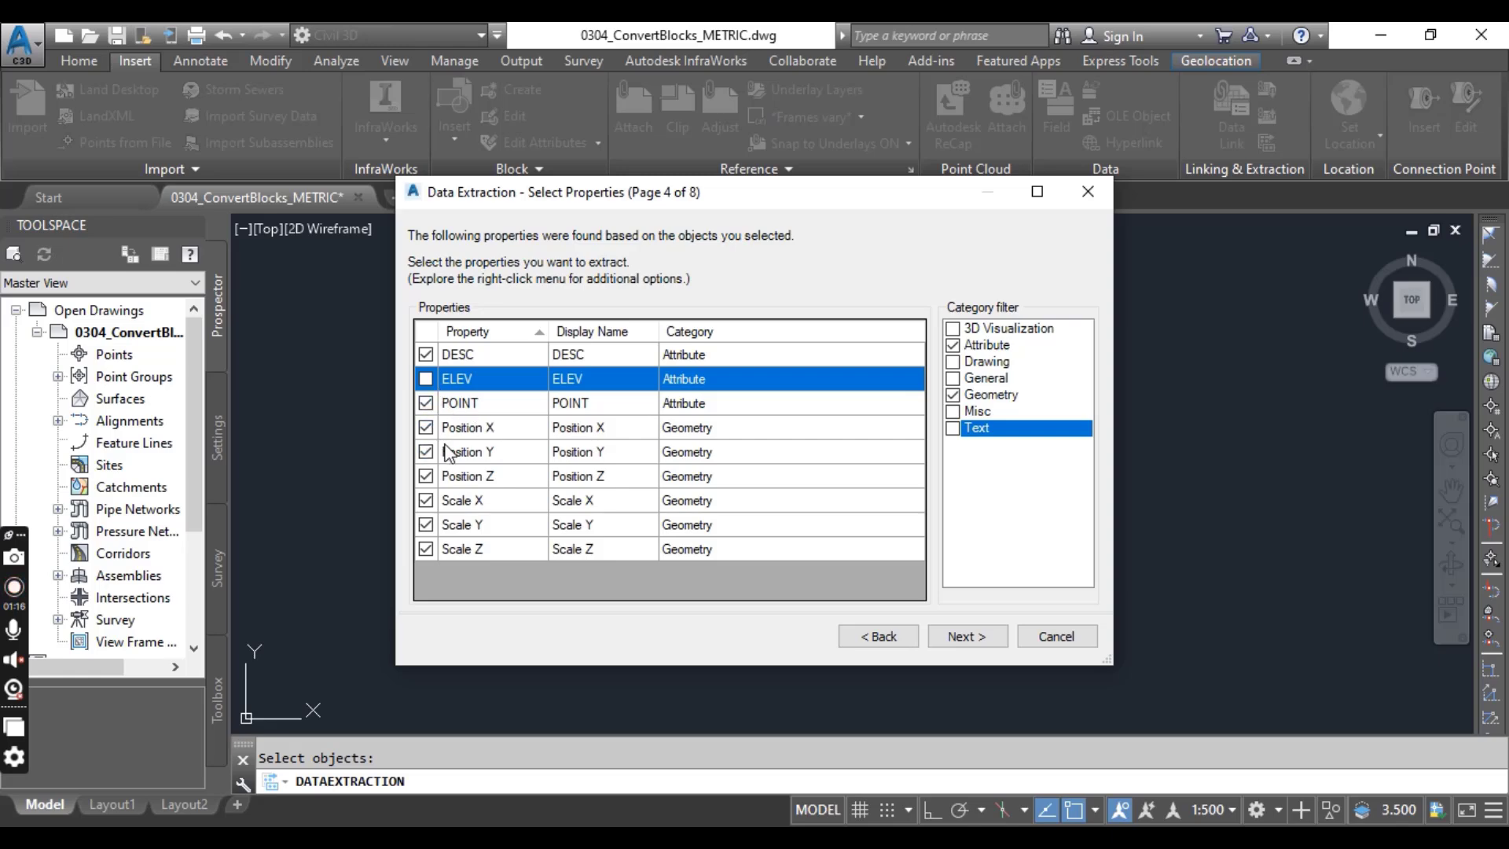
left_click(425, 500)
left_click(425, 524)
left_click(425, 549)
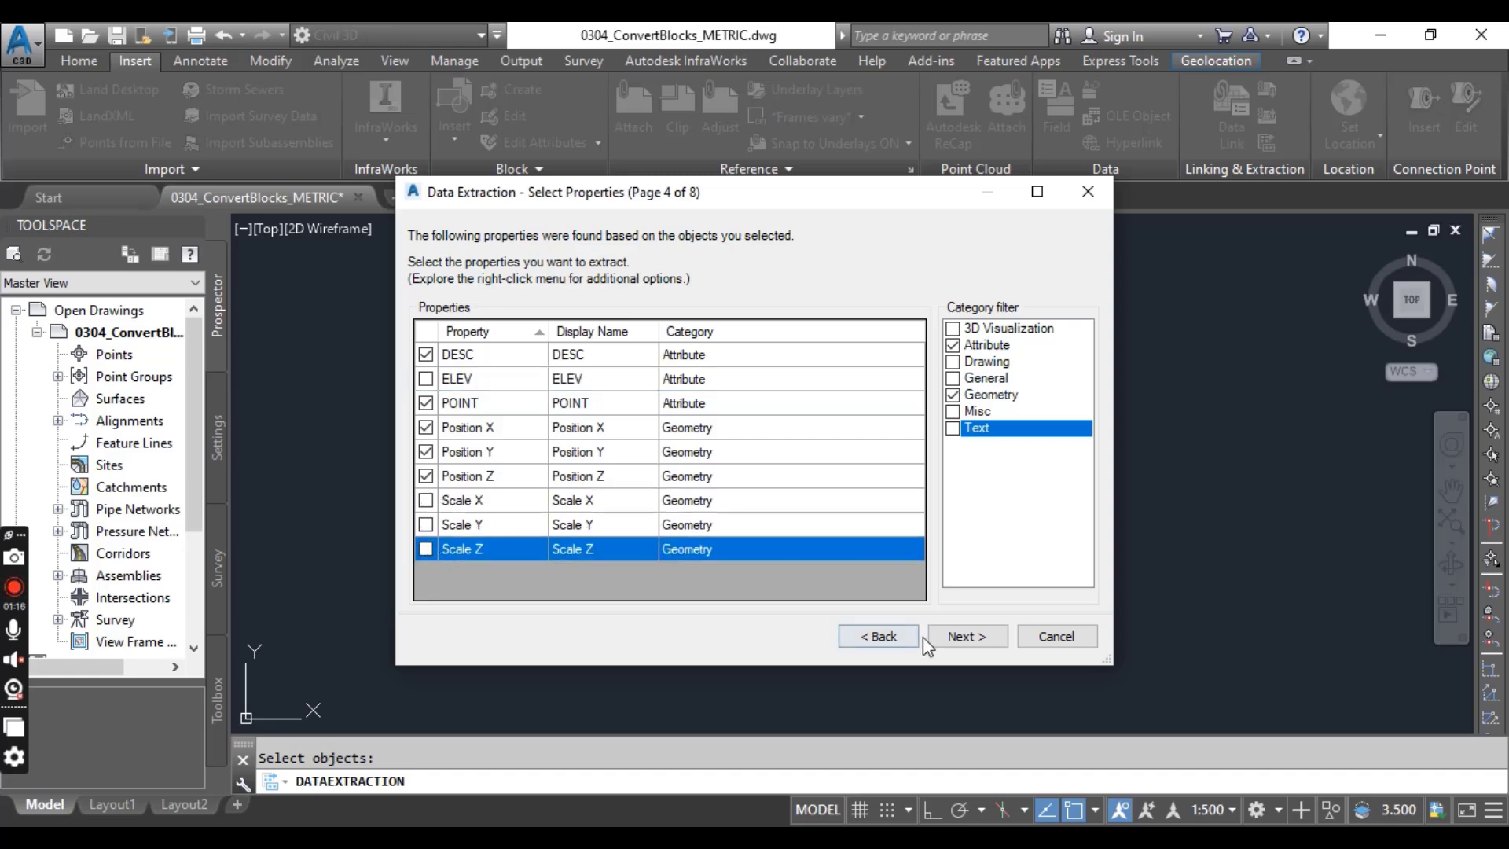
left_click(971, 643)
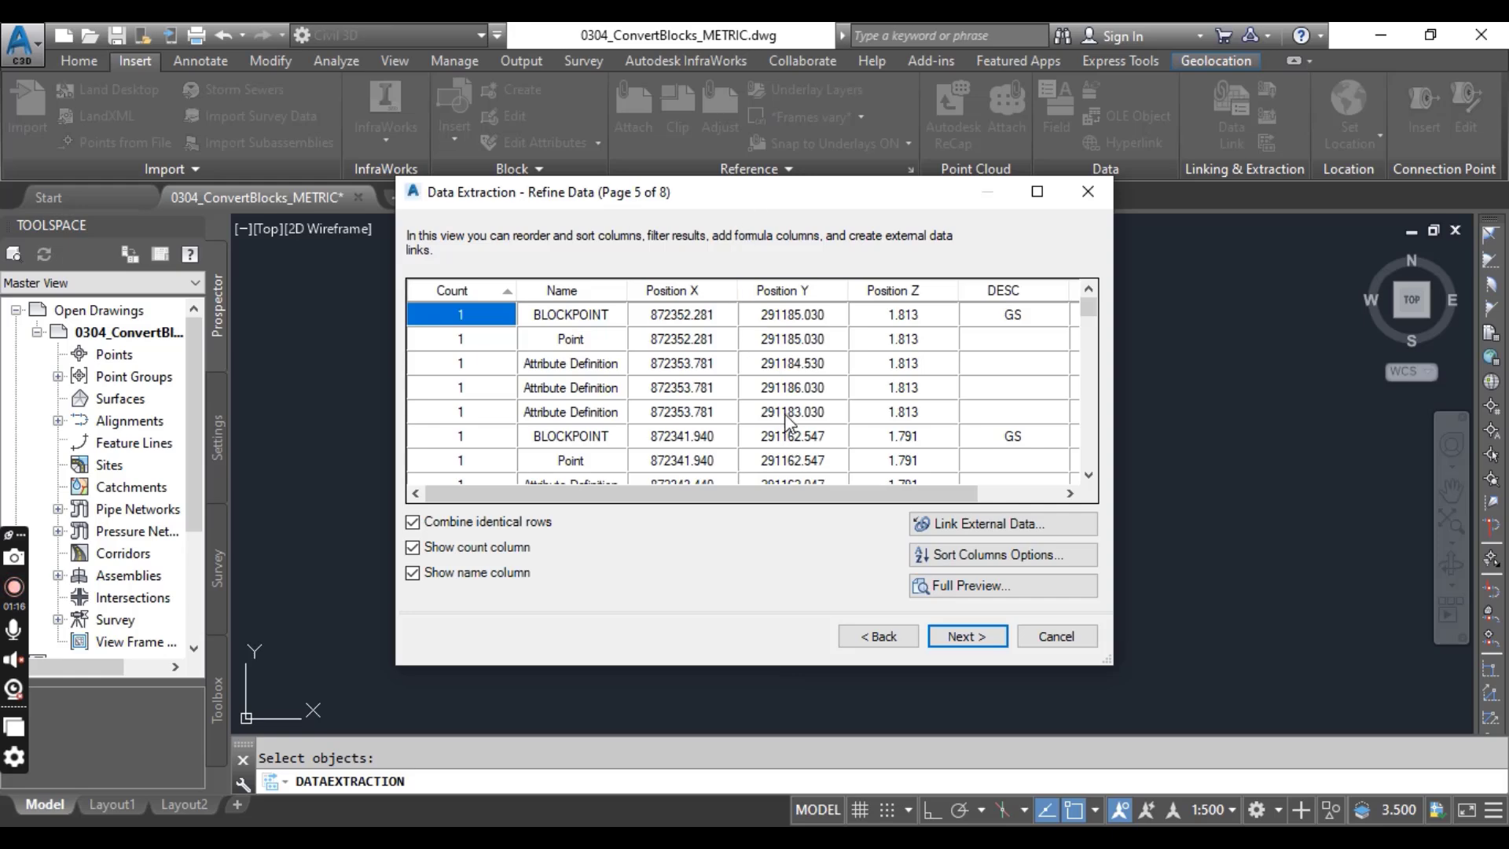
Step: Hide the Count column in the Refine Data table
left_click(412, 548)
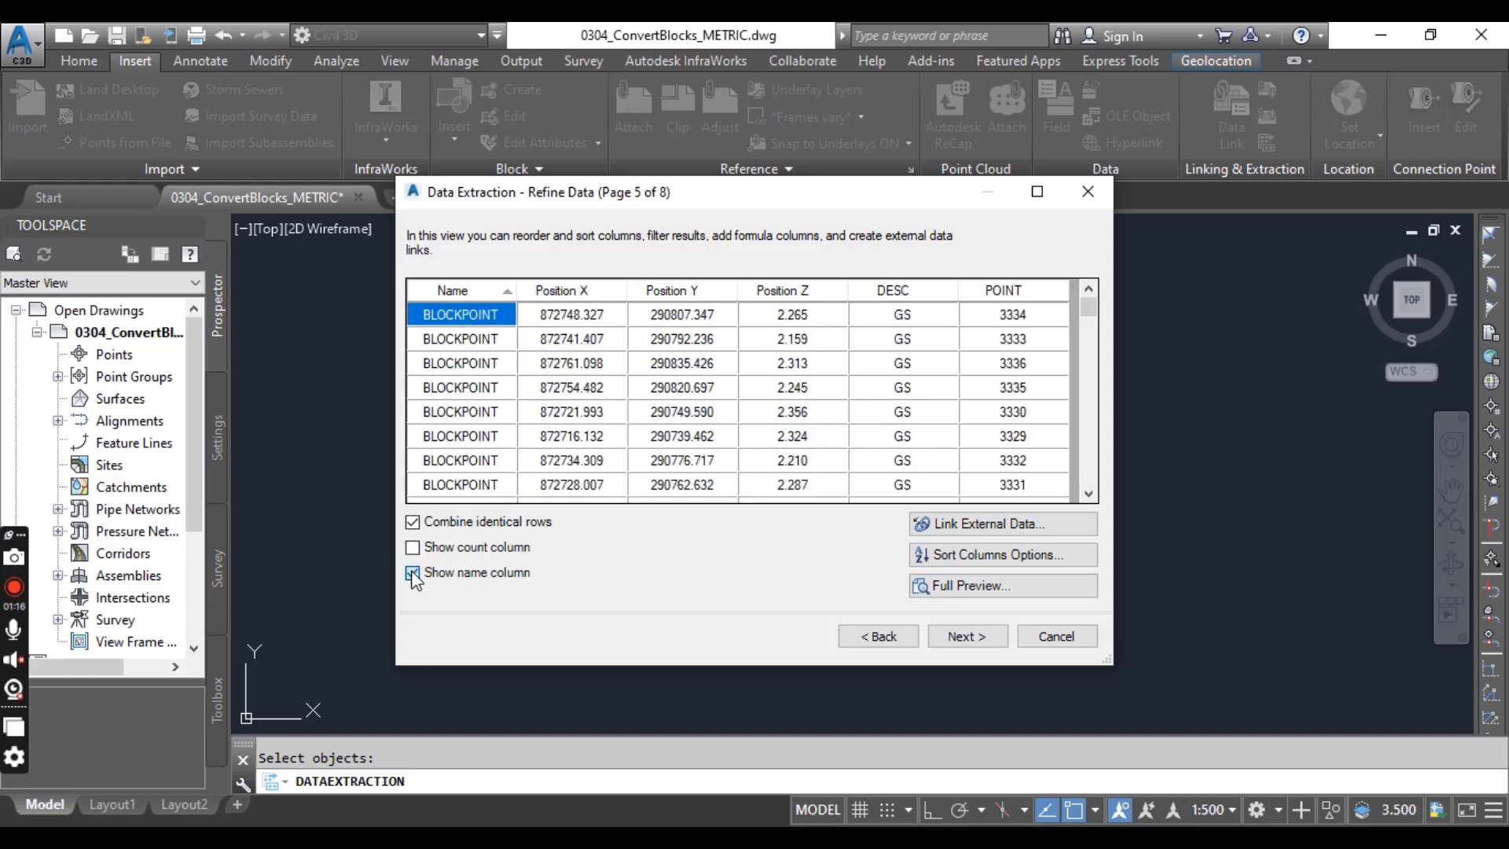
Step: Hide the Name column, order columns POINT, Position Y, X, Z, DESC, and sort POINT descending
left_click(413, 574)
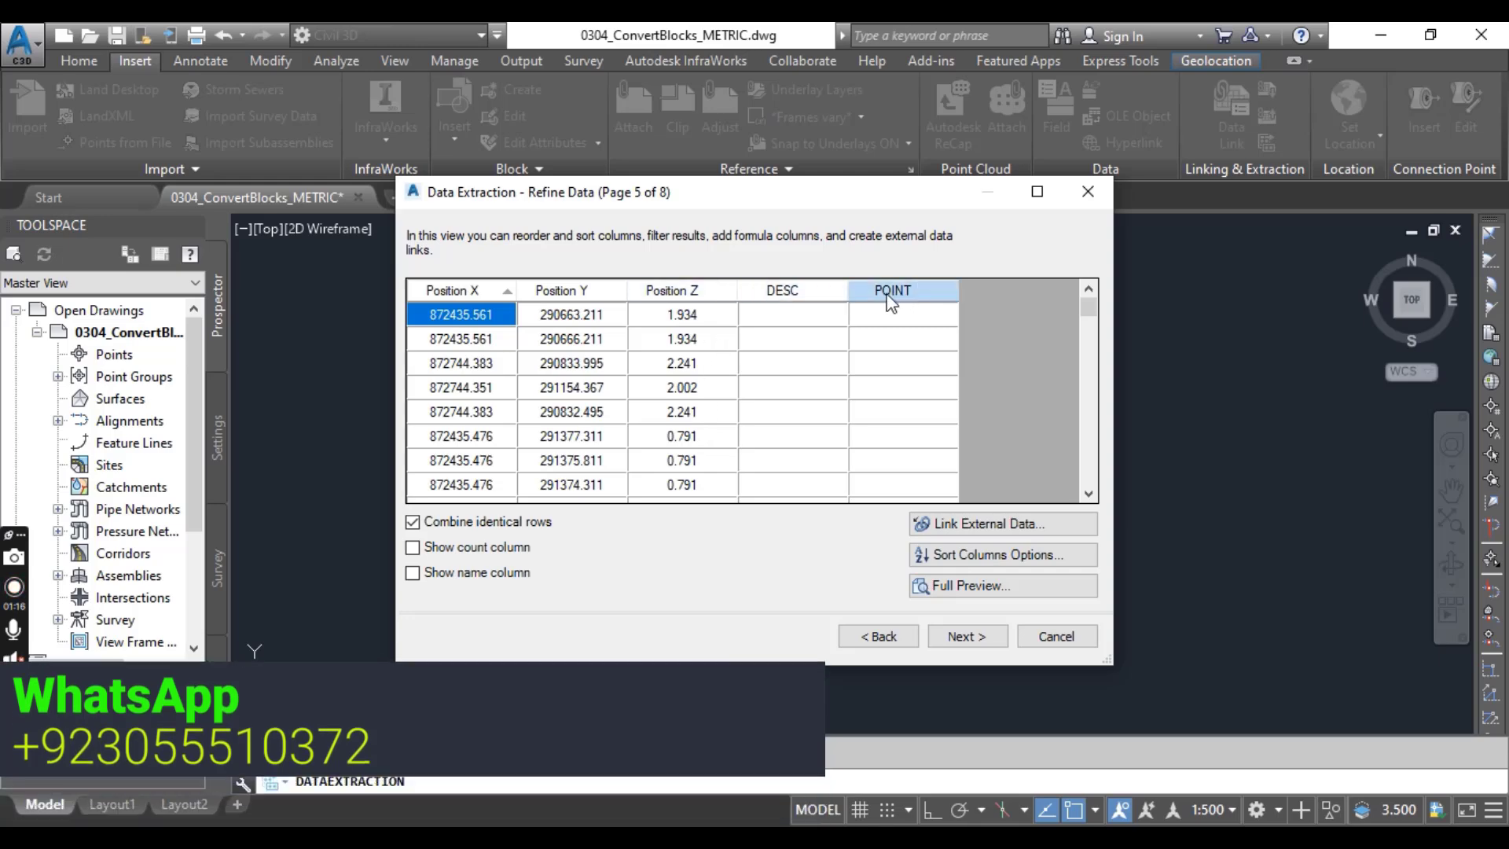
left_click(851, 292)
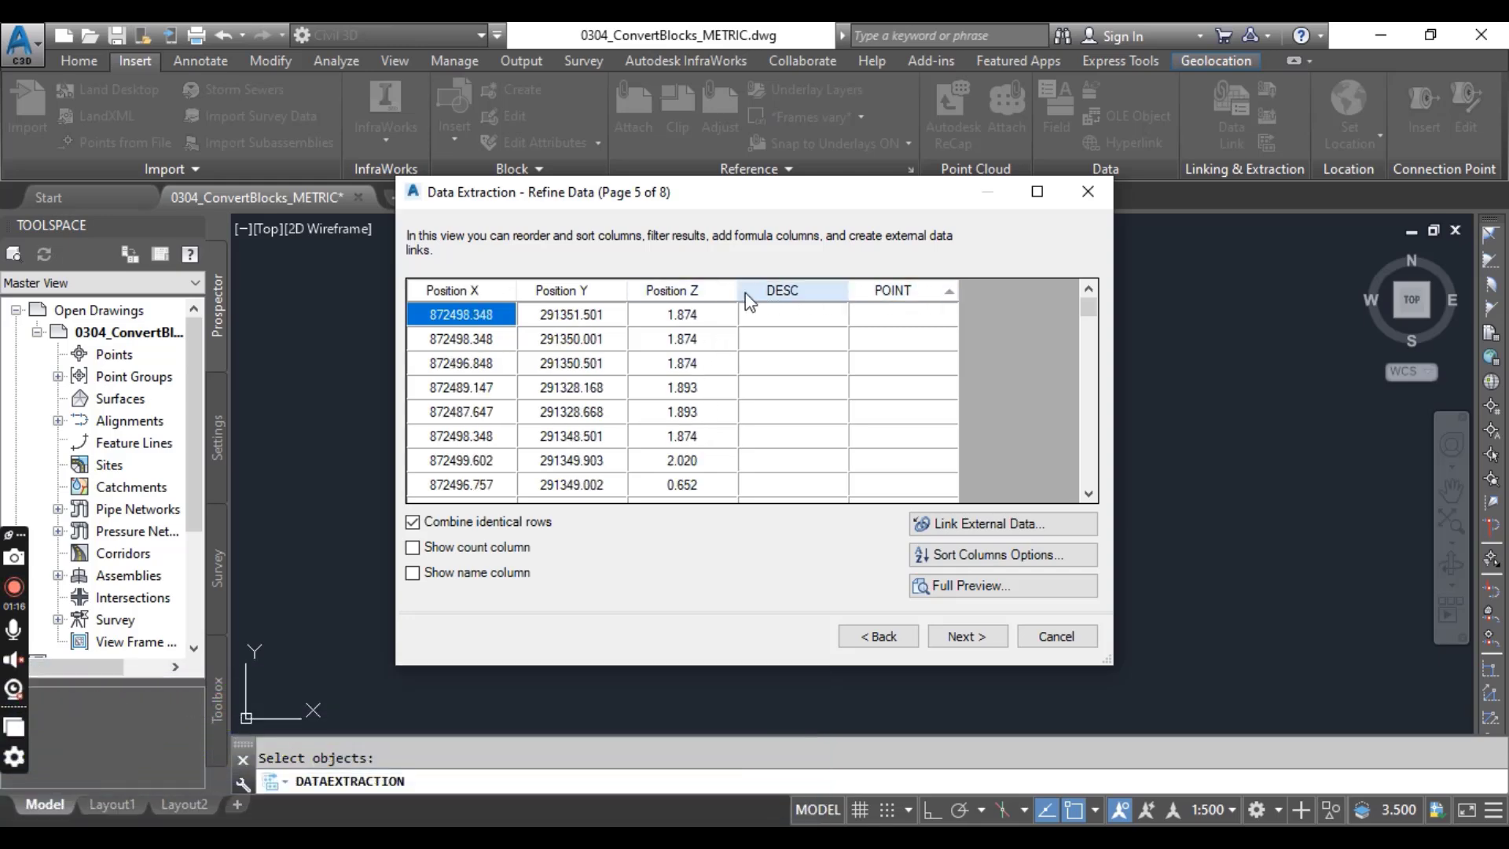
left_click_drag(465, 288, 467, 288)
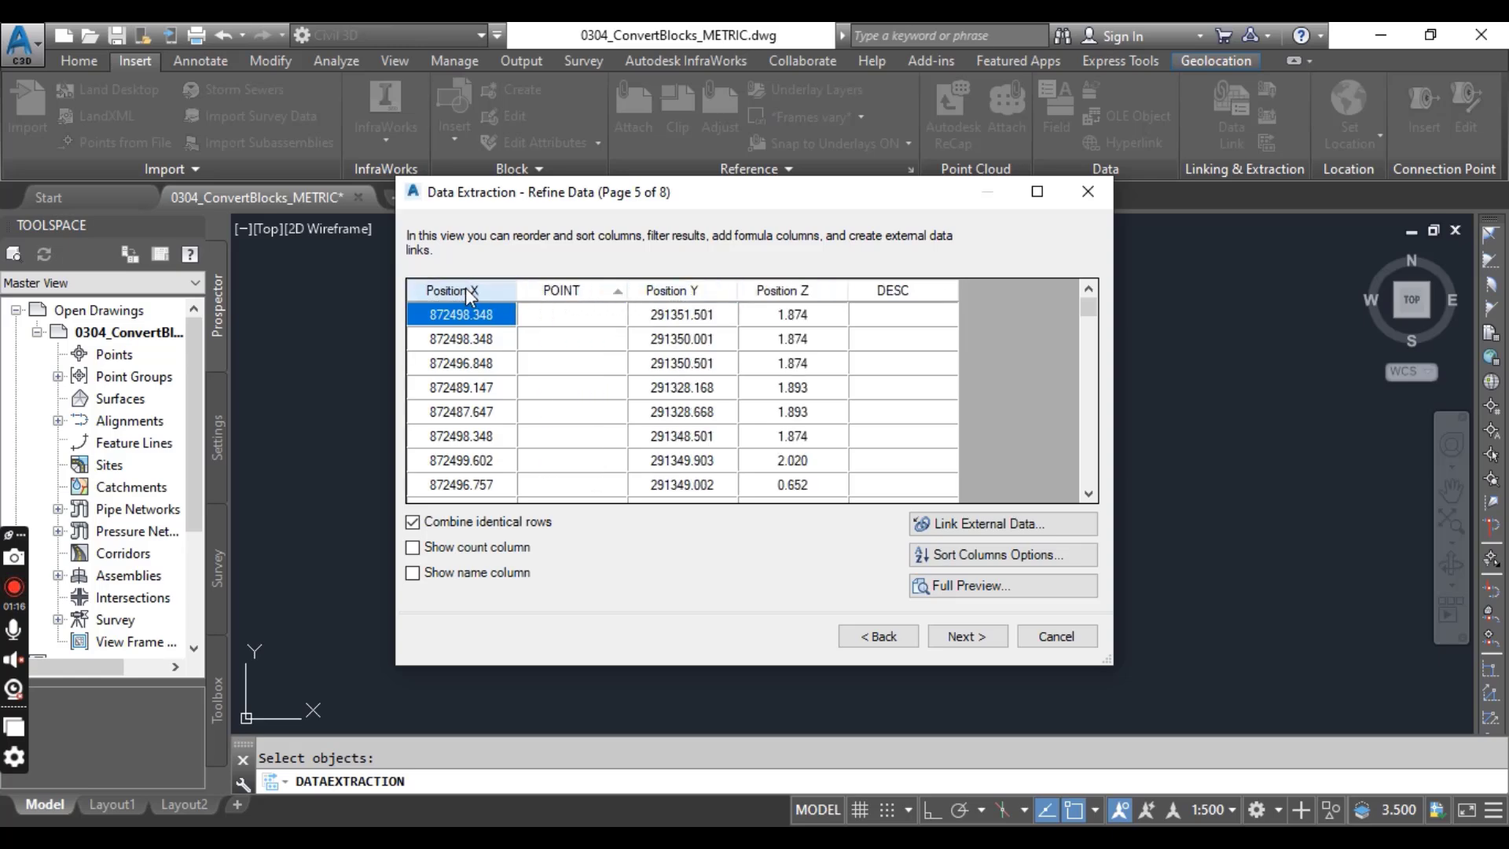
left_click(557, 292)
left_click_drag(481, 293, 590, 290)
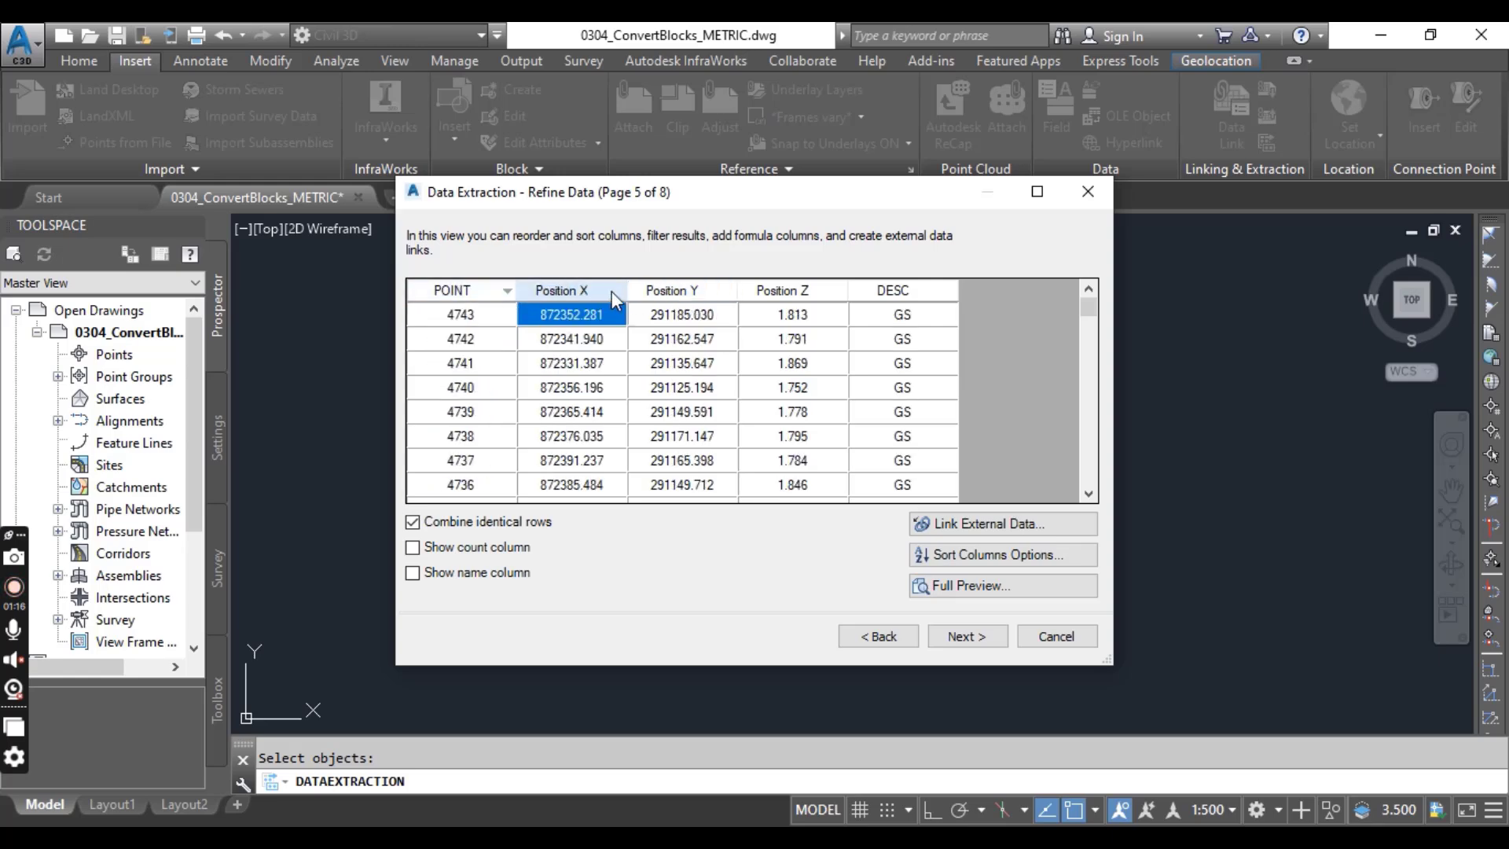
left_click_drag(681, 290, 542, 290)
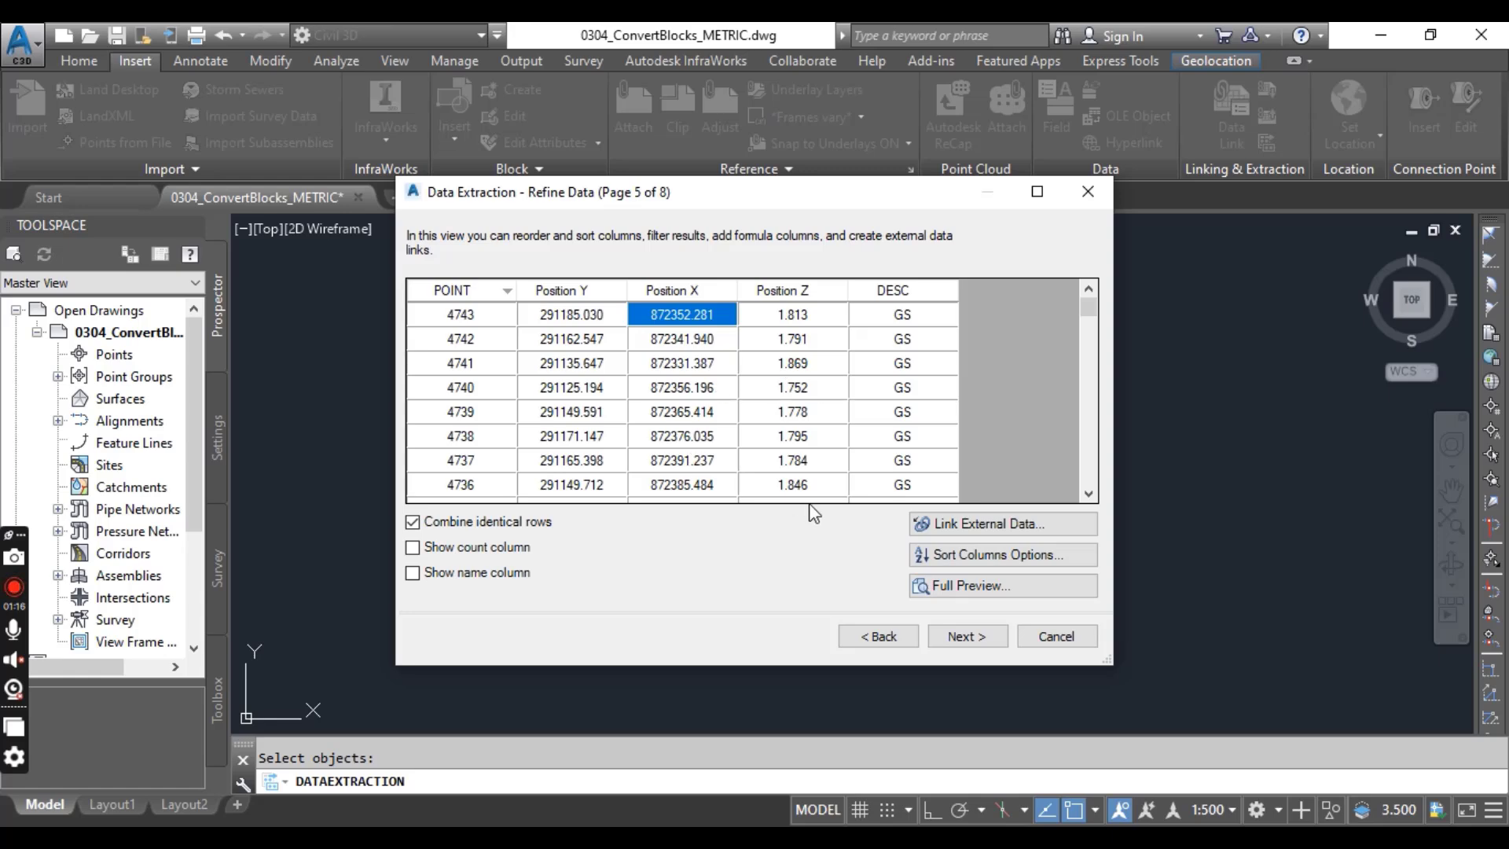
Step: On the Choose Output page, enable output of the data to an external file
left_click(967, 636)
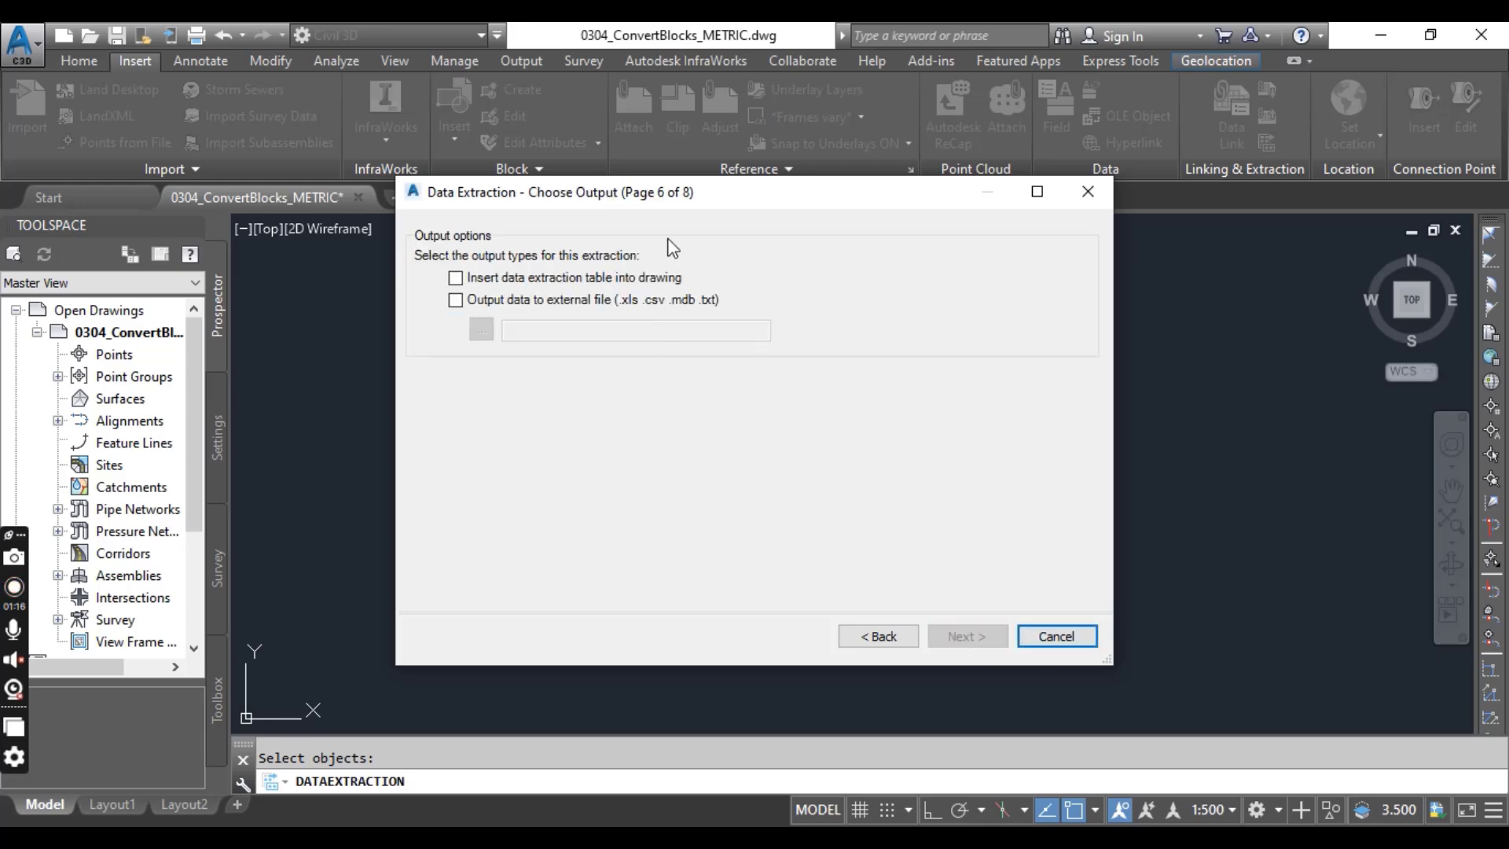
left_click(455, 302)
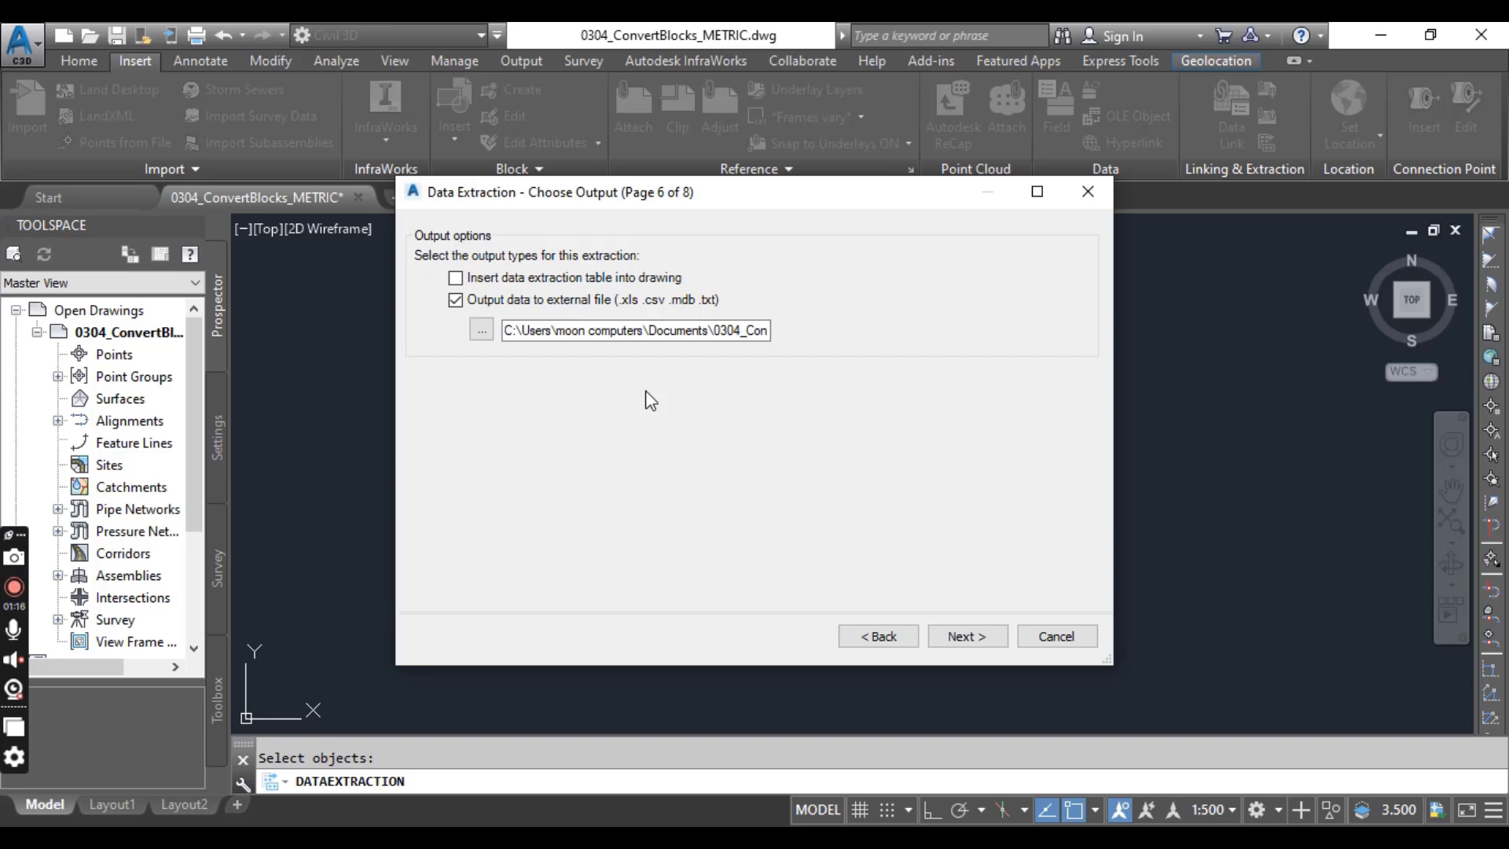
Step: Set the external output file to cogo-1.xls in the This PC > Downloads folder
left_click(483, 330)
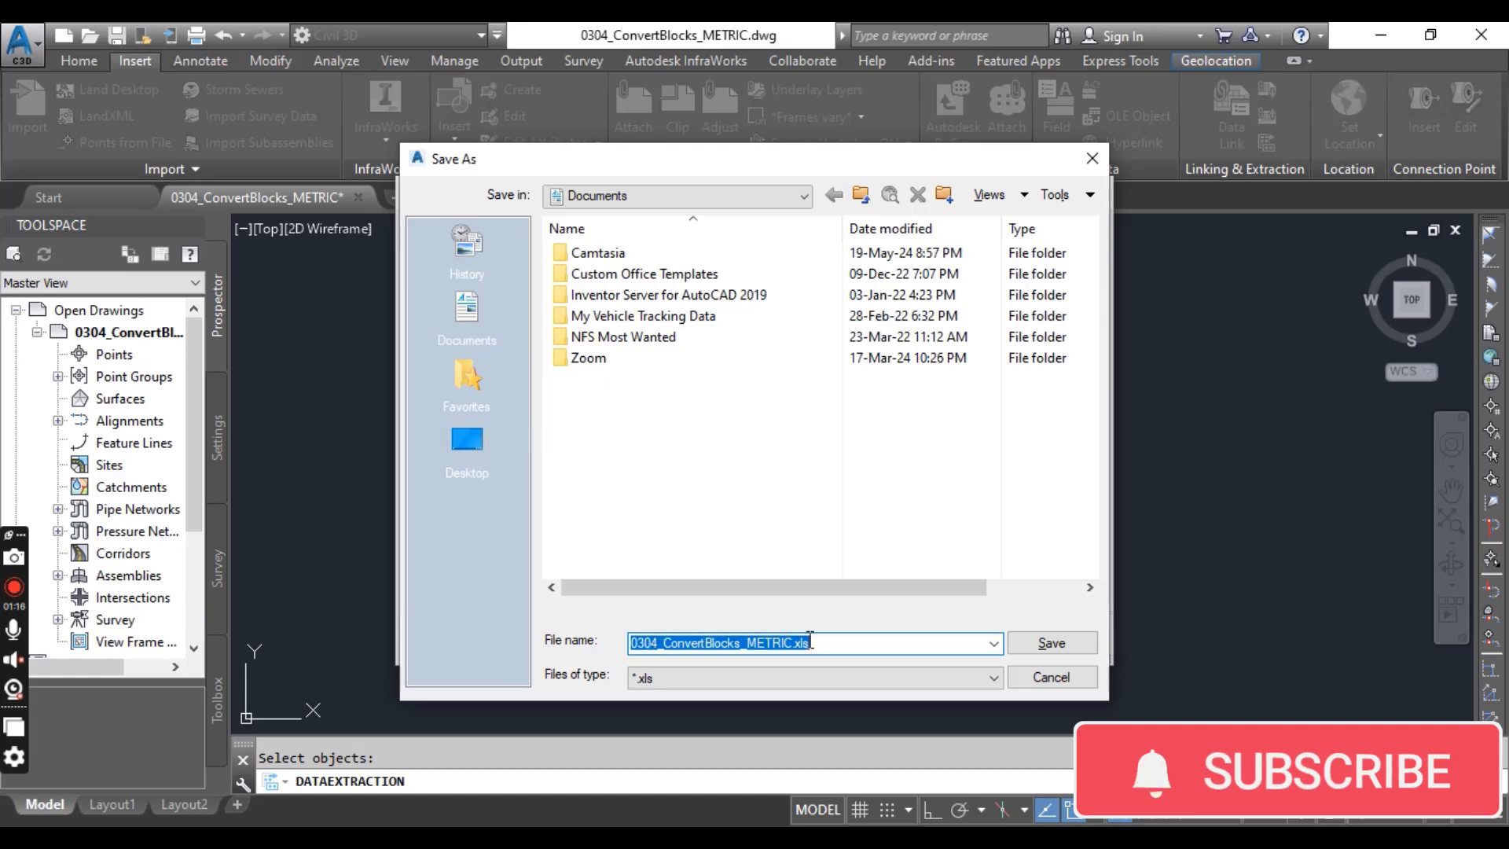
left_click(469, 439)
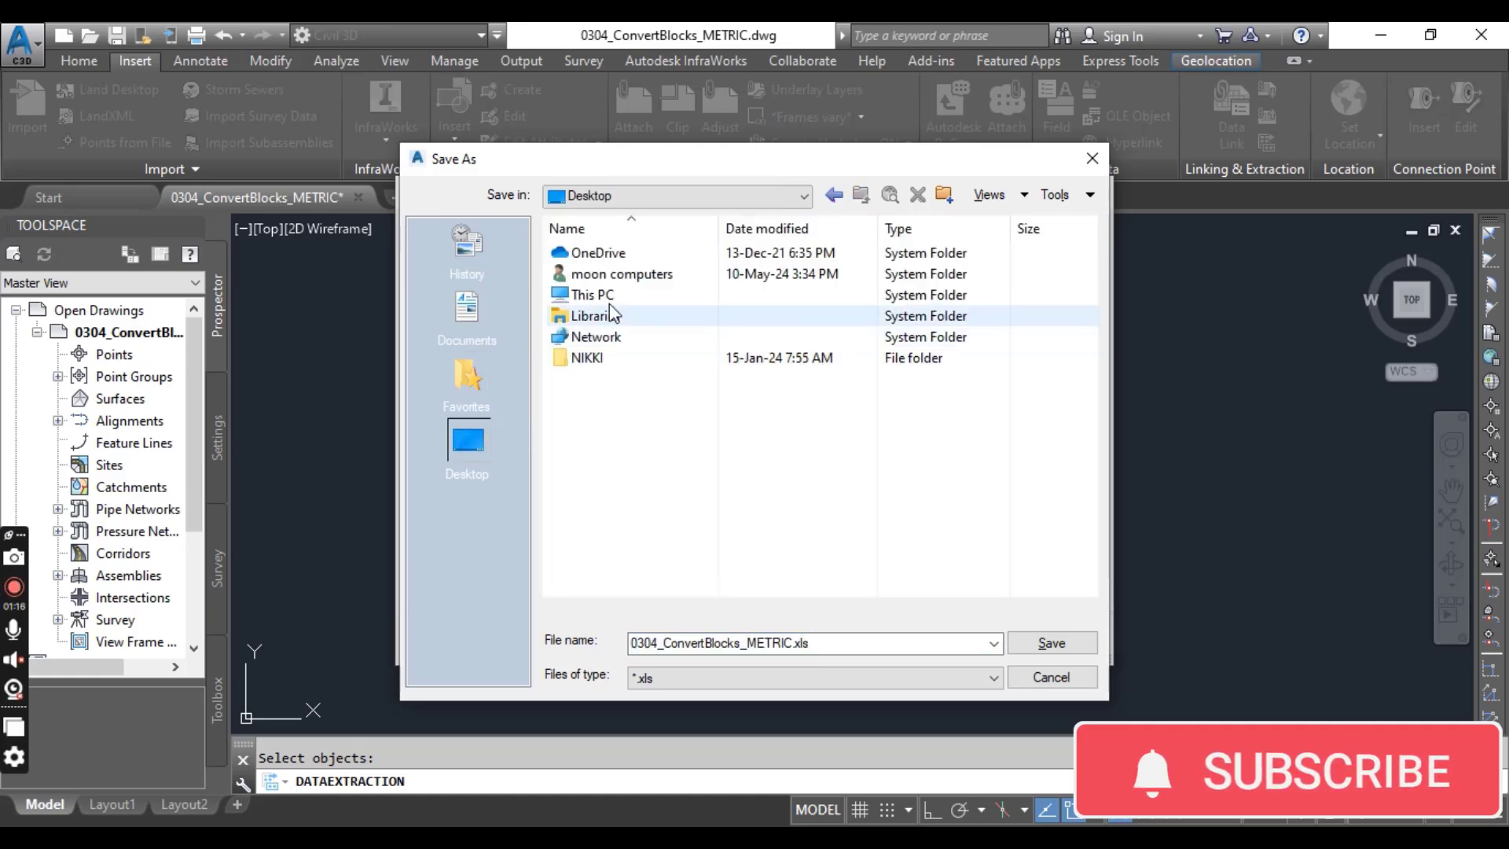
double_click(597, 295)
double_click(606, 340)
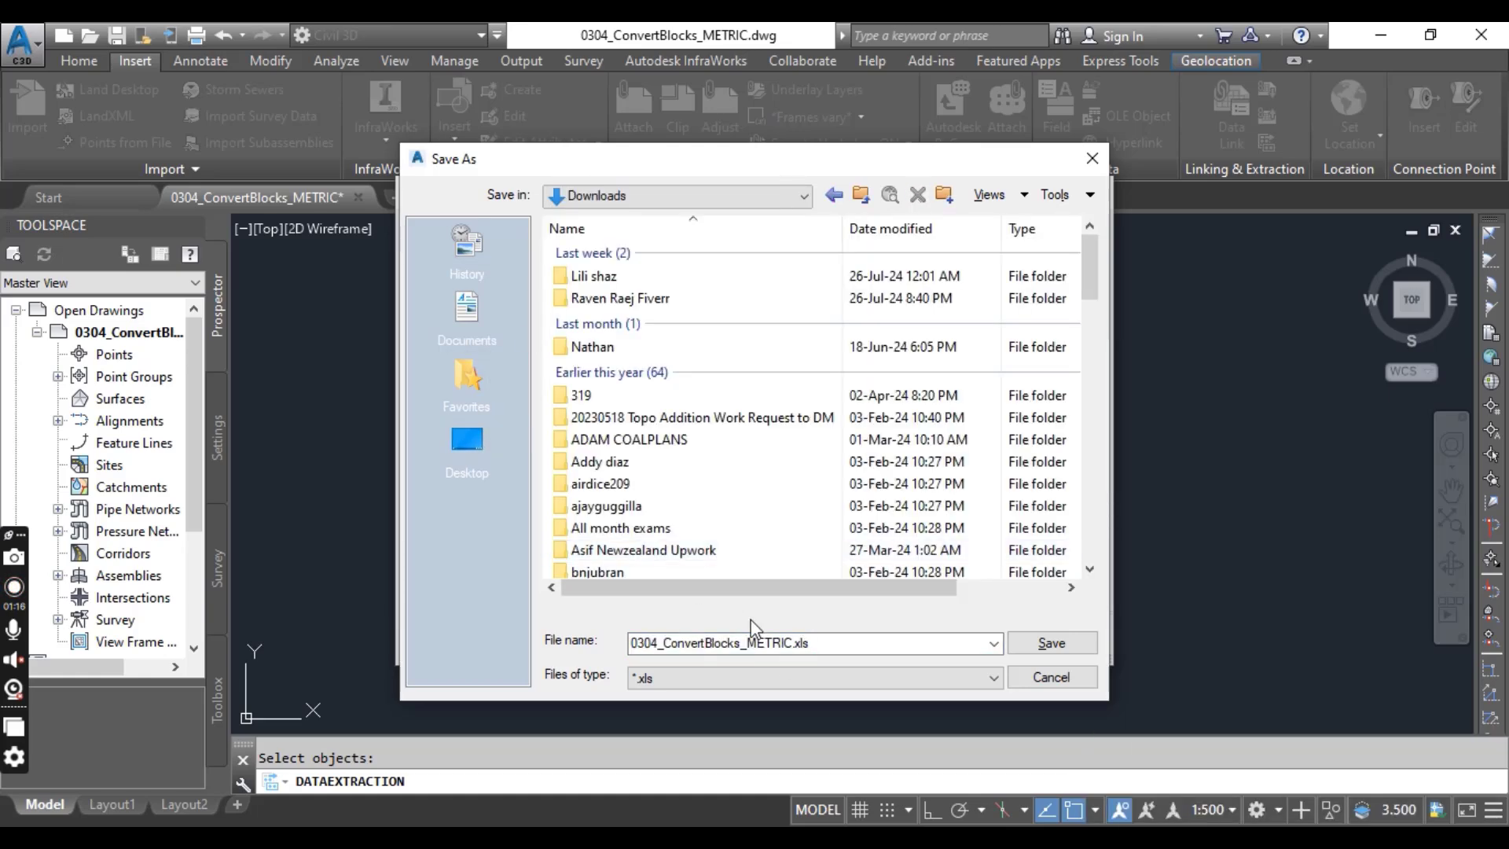
double_click(865, 645)
type("c")
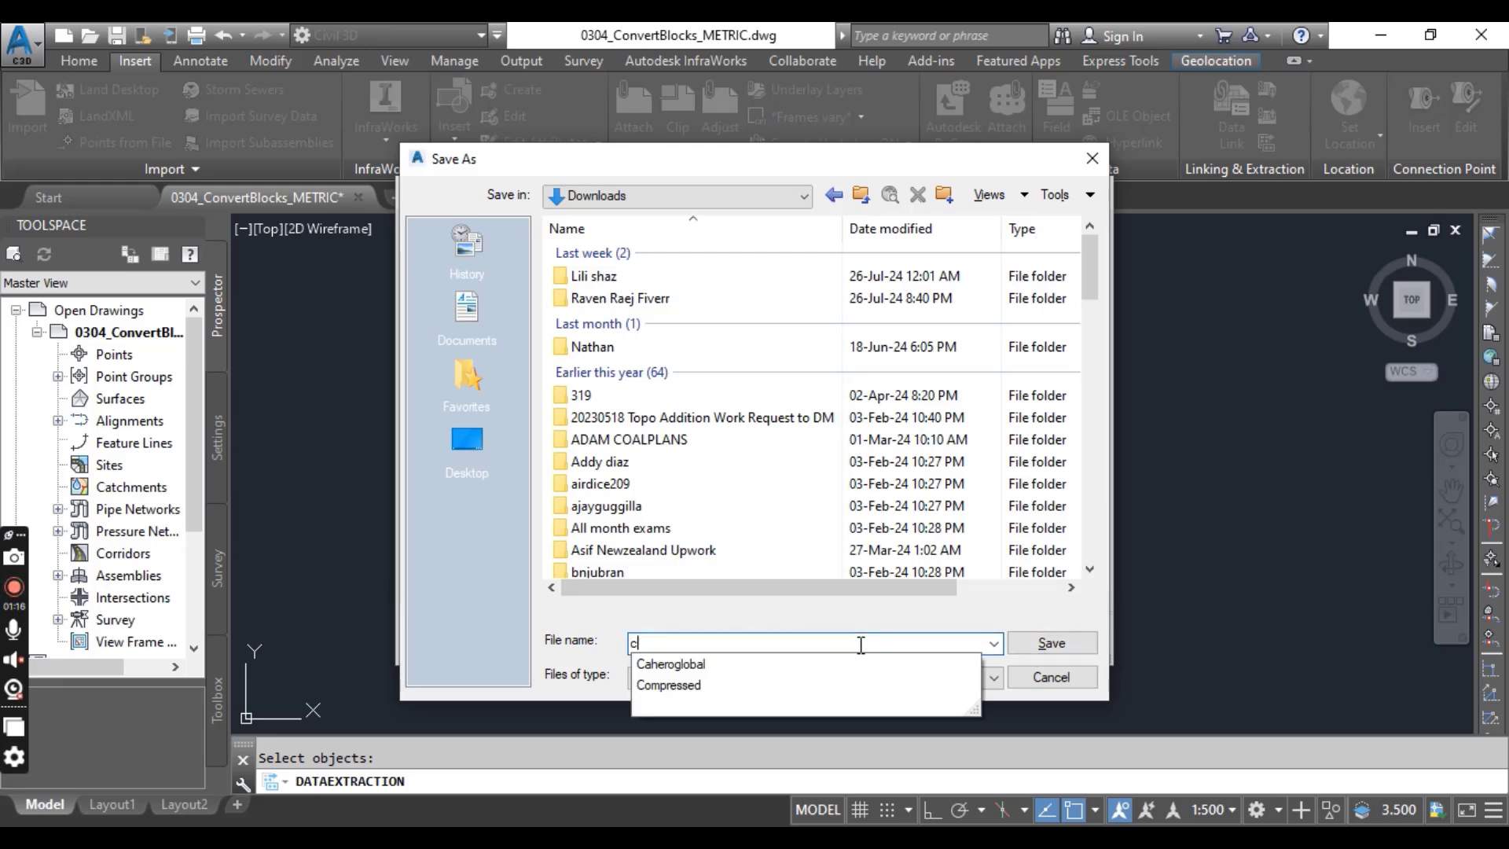
type("ogo-1")
left_click(1053, 643)
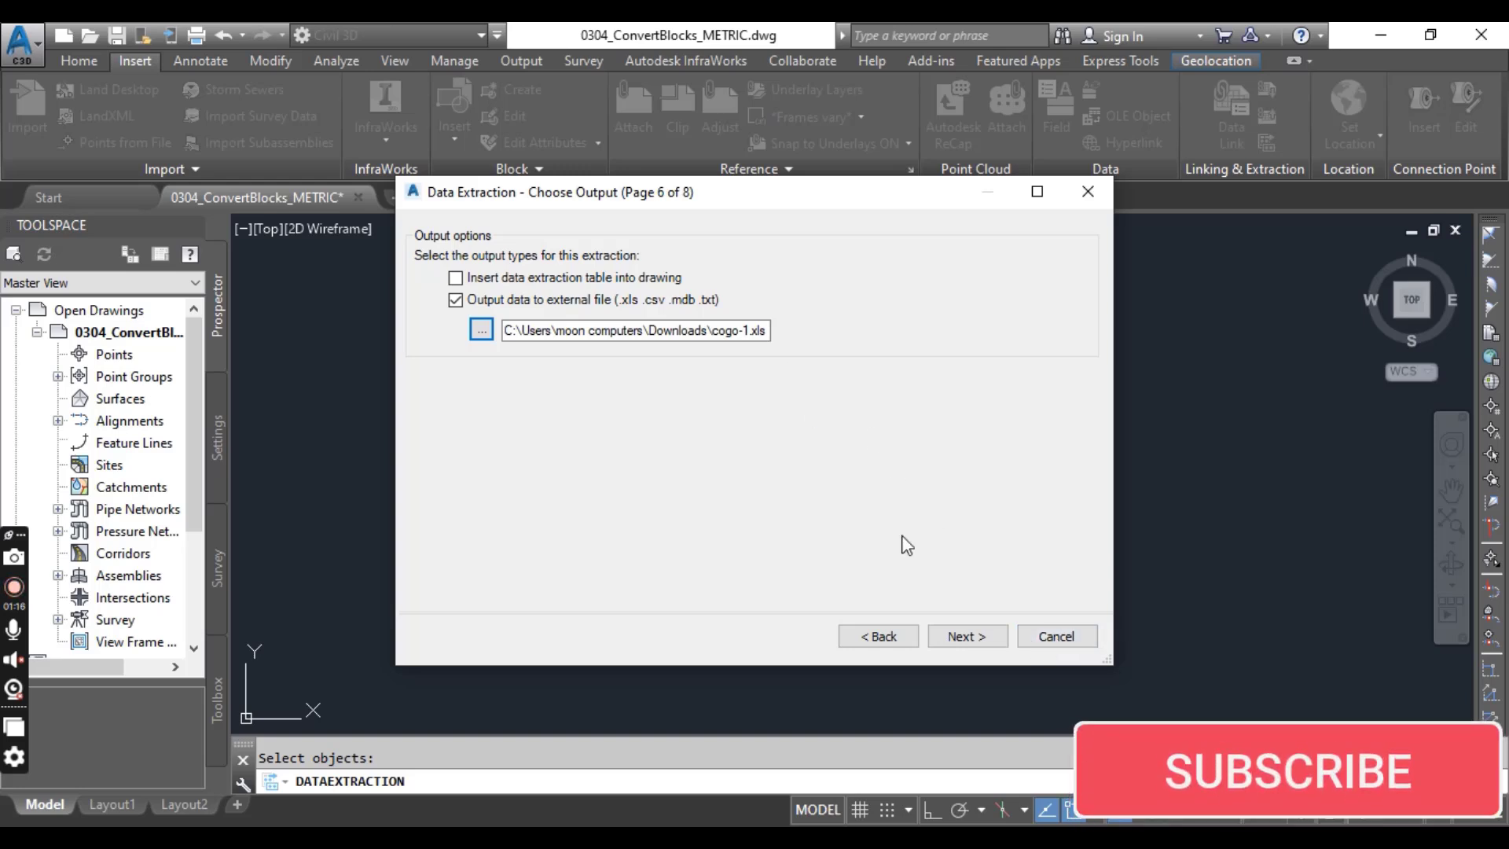
Step: Advance to the final page and finish the extraction to create cogo-1.xls
left_click(968, 636)
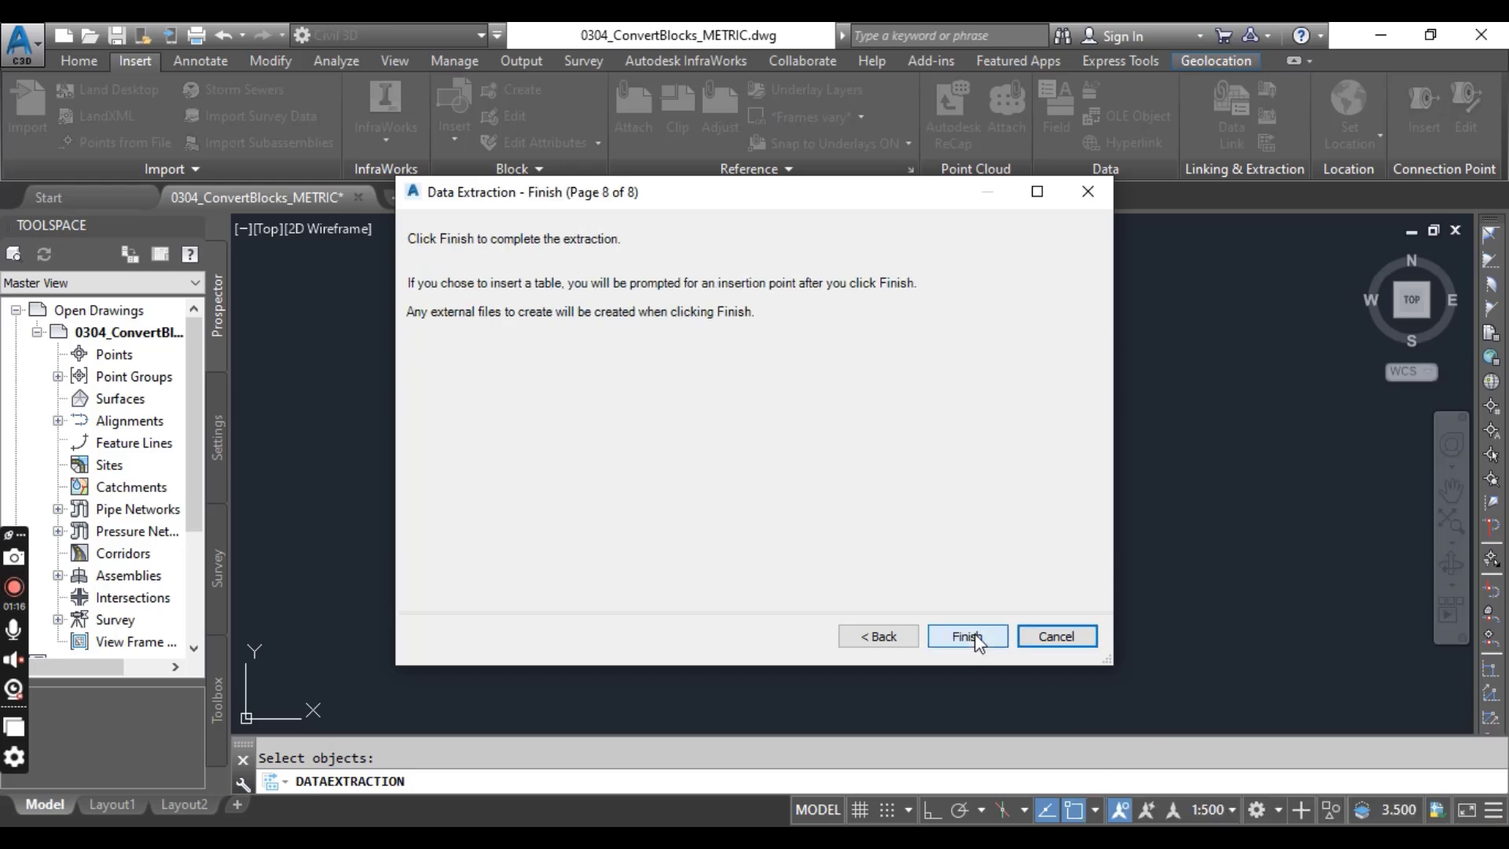
left_click(975, 633)
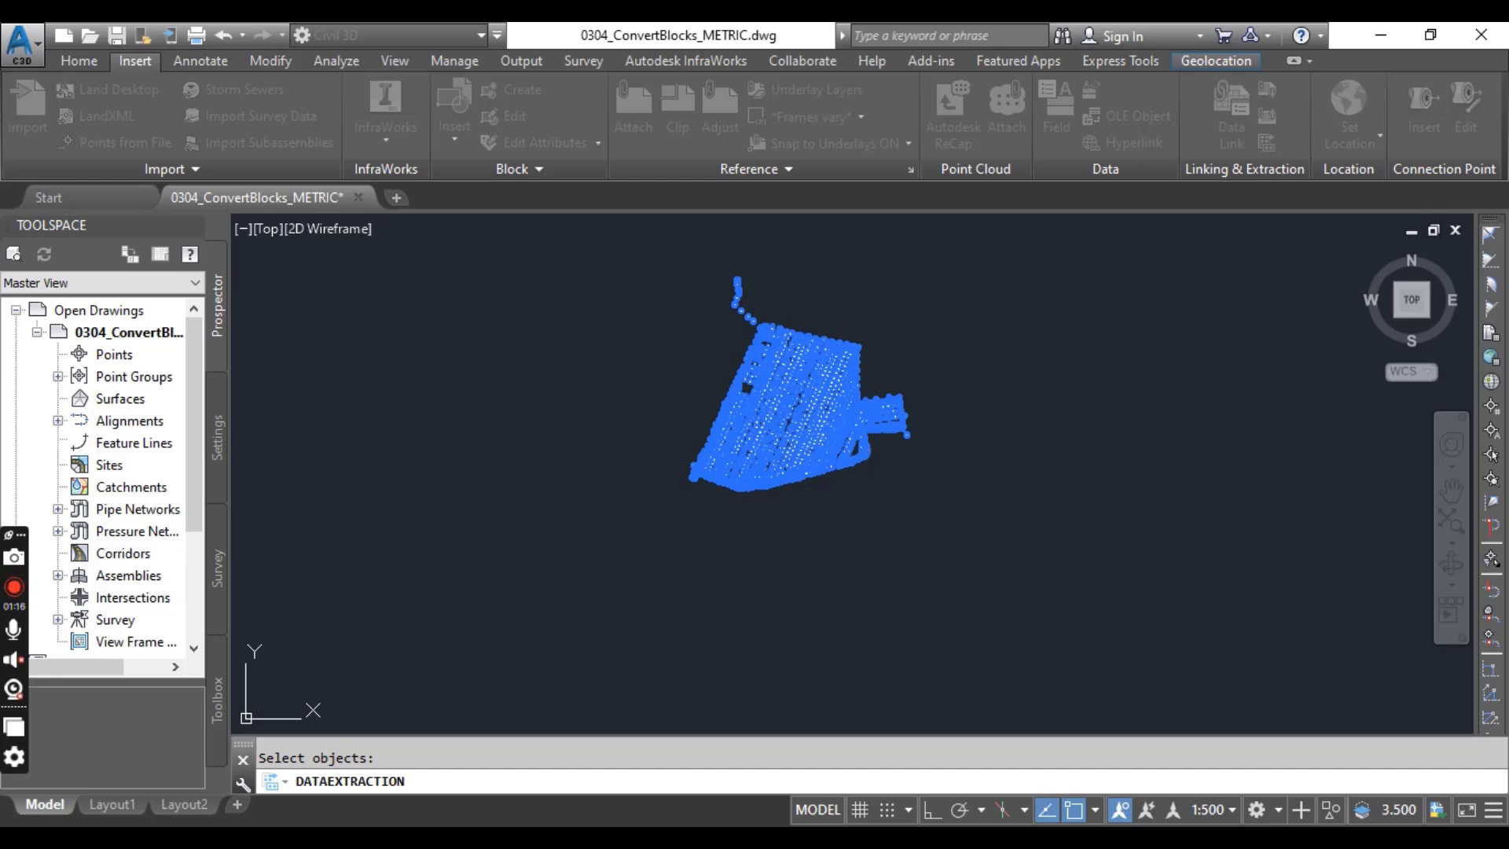
key("alt+Tab")
left_click(113, 326)
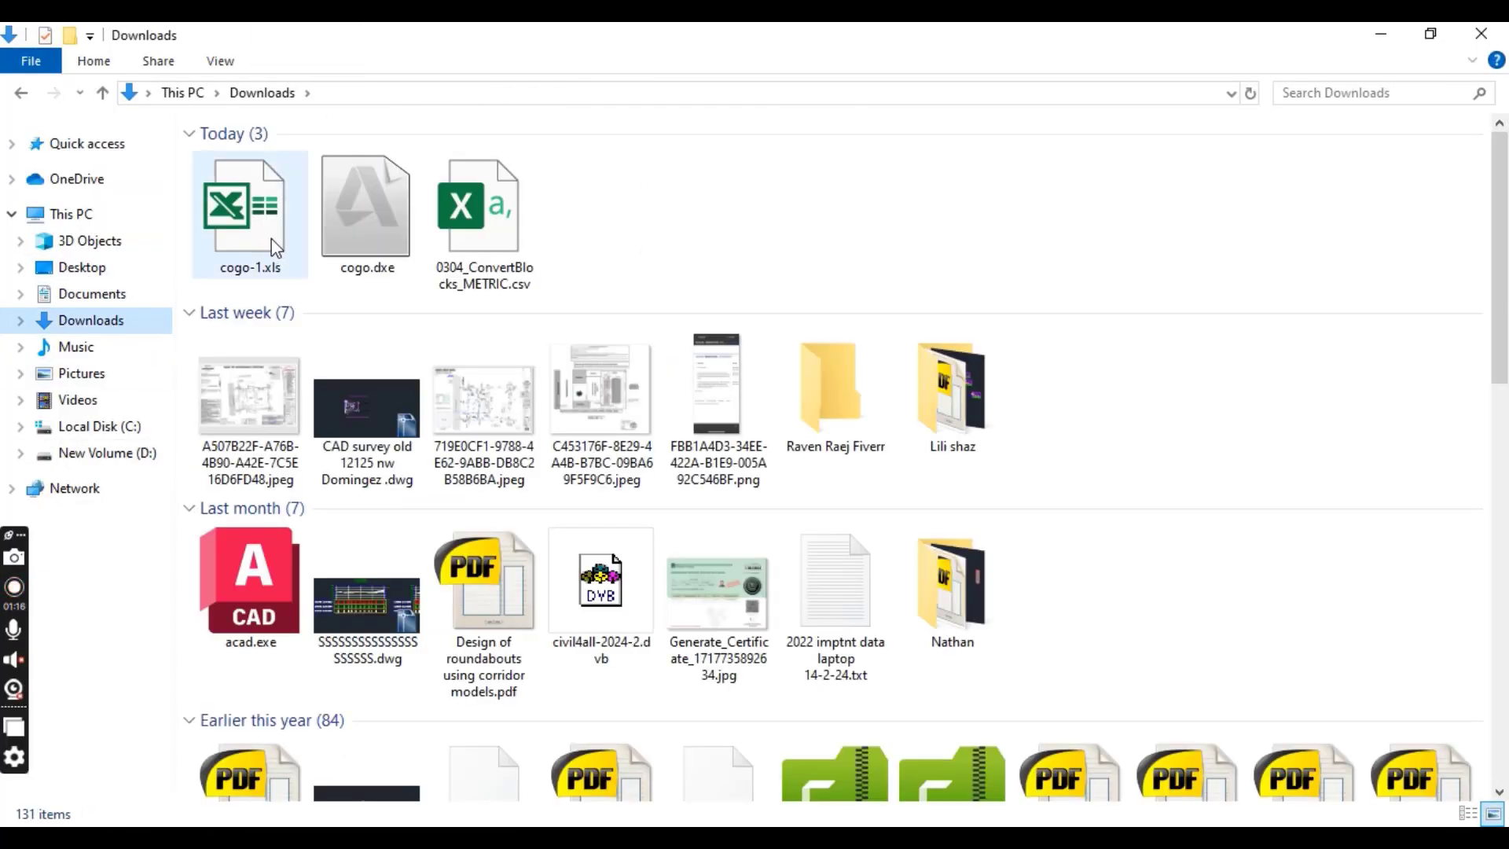
left_click(489, 230)
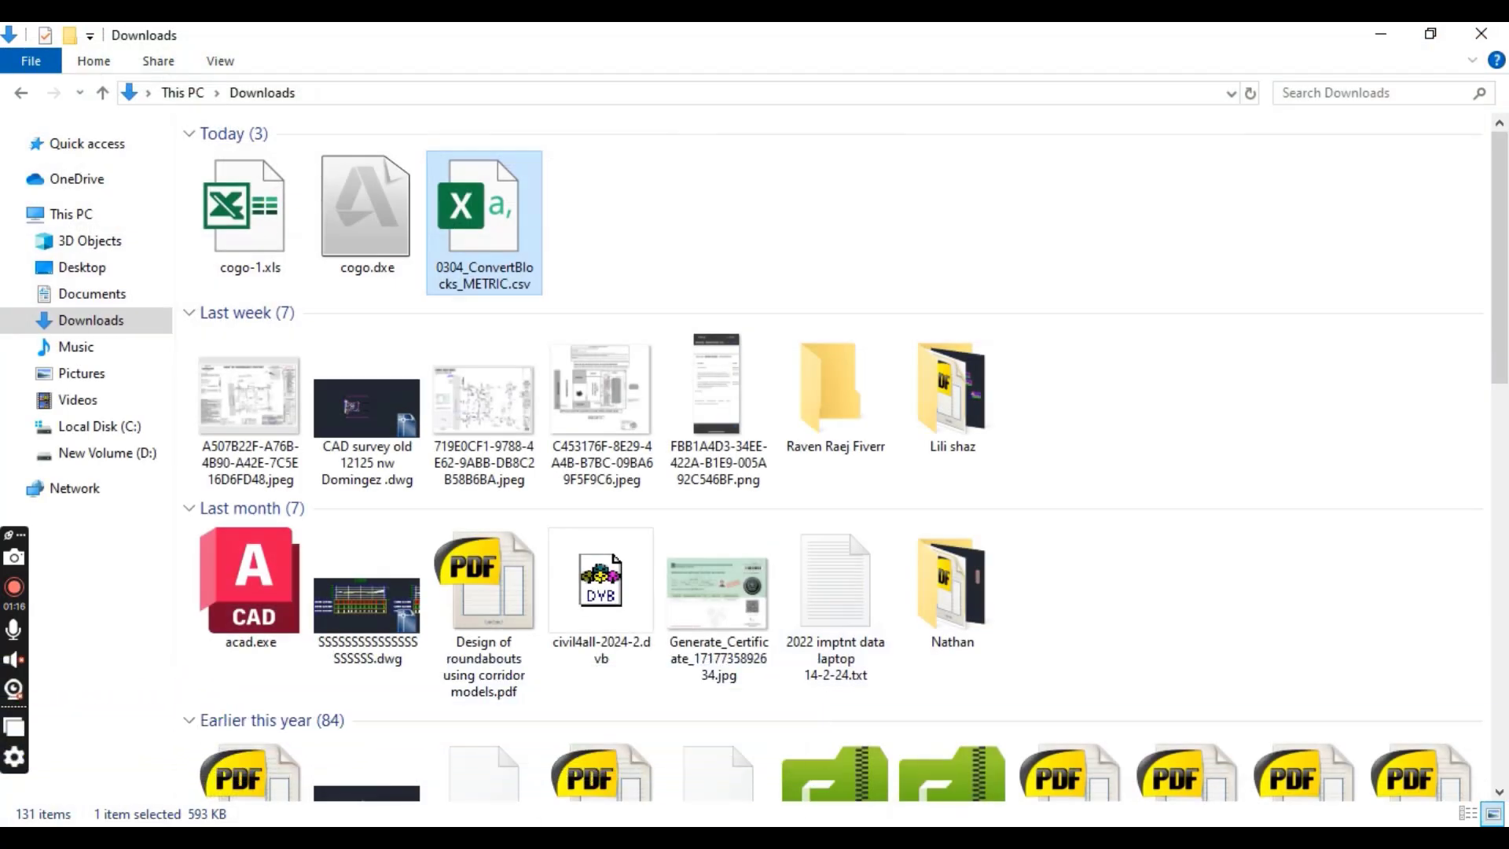
left_click(1381, 39)
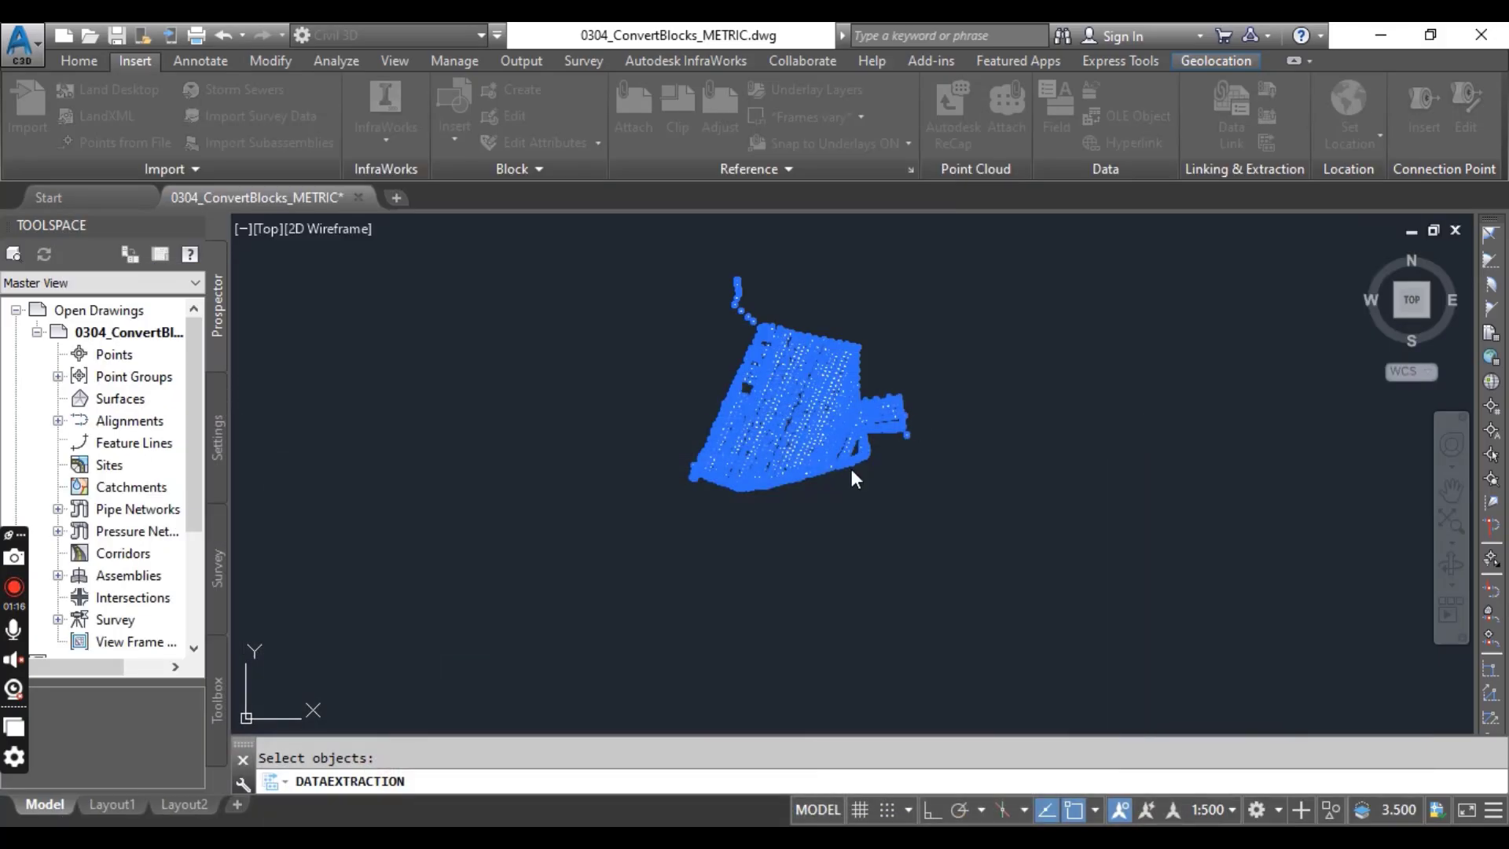